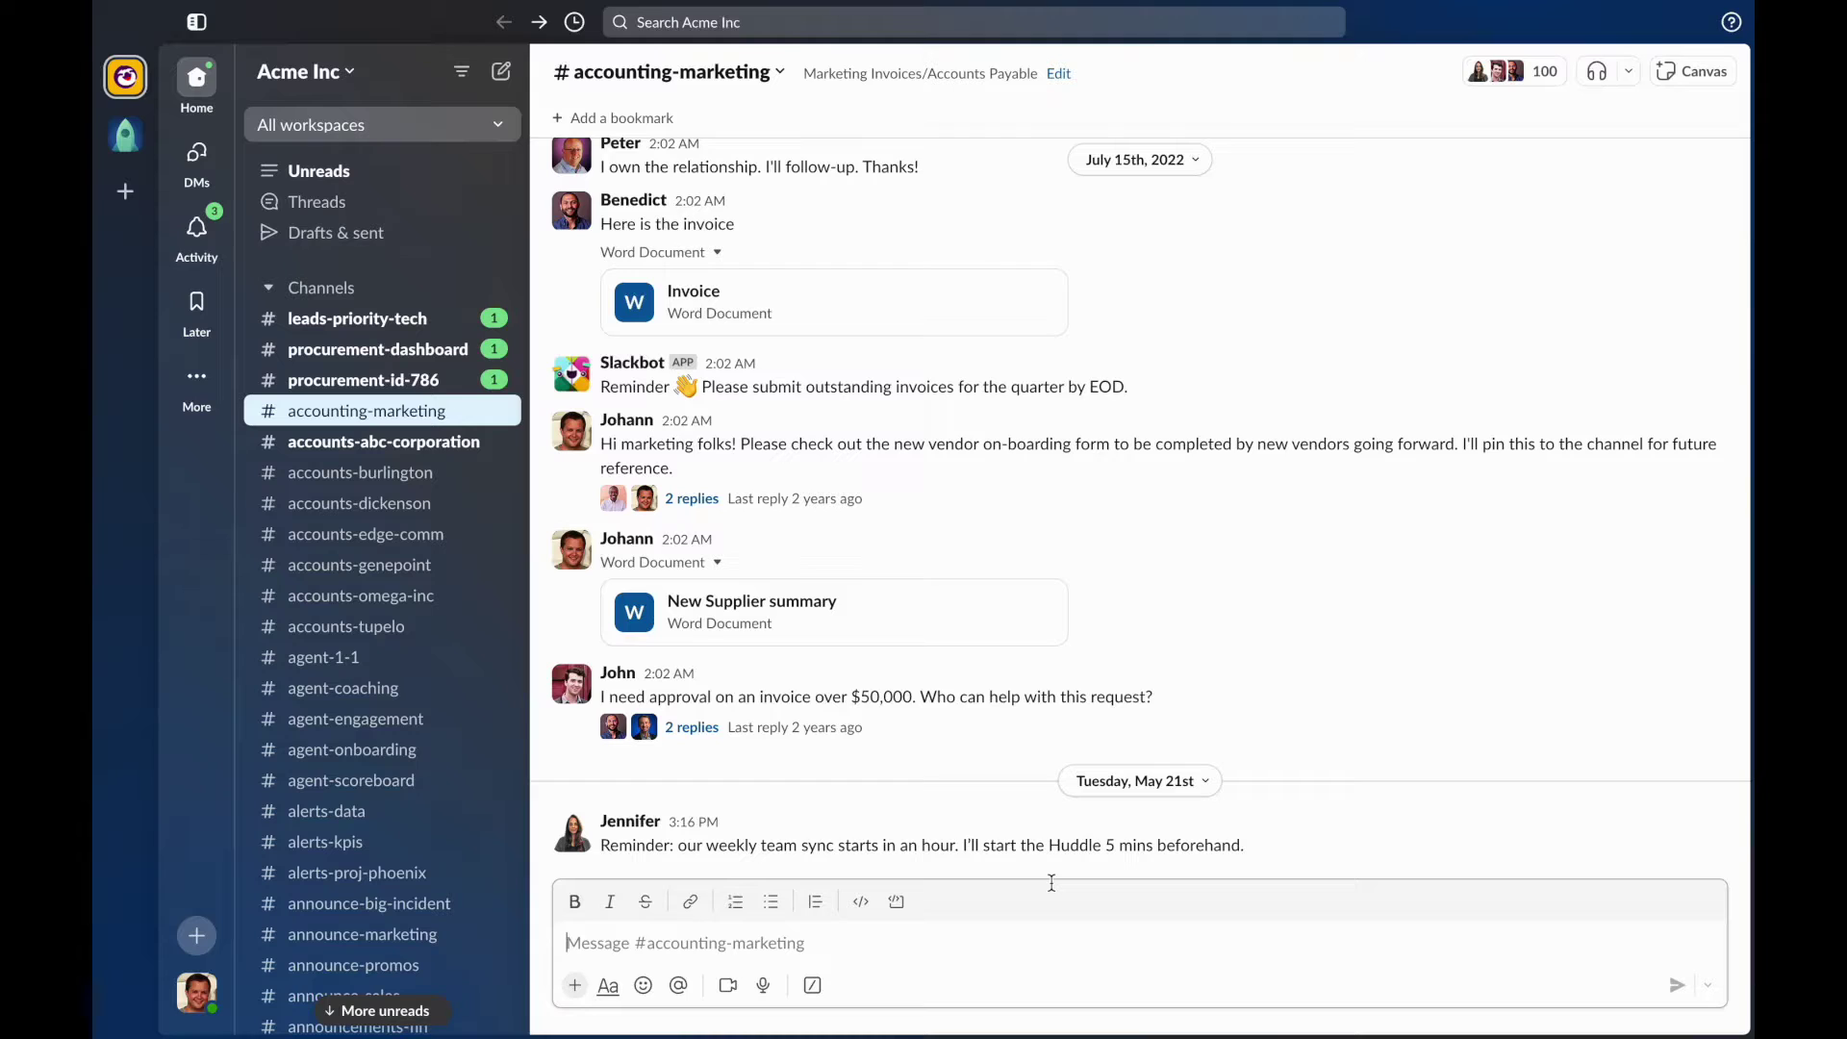
- Turn on VoiceOver with Cmd+F5 so Slack's #accounting-marketing channel is read aloud
key("super+F5")
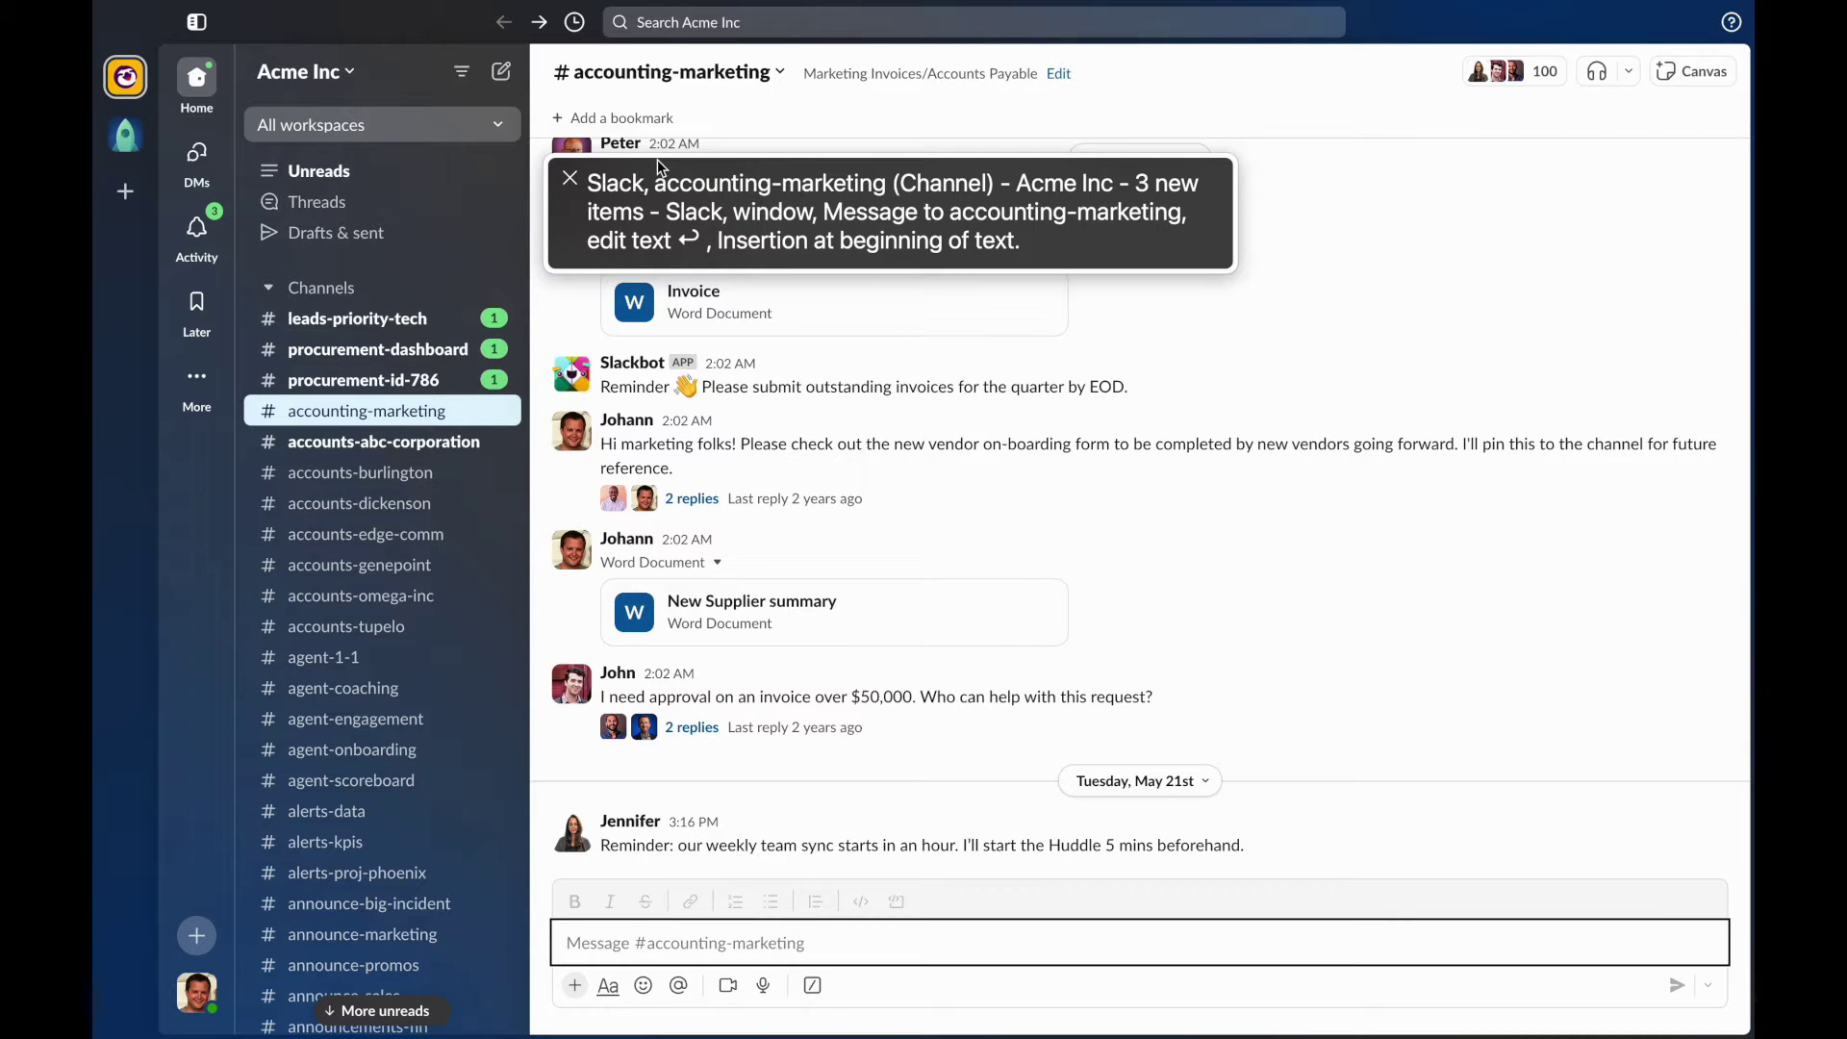
- From the message field, step up past the May 21st separator and open the $50,000 invoice approval thread
left_click(578, 947)
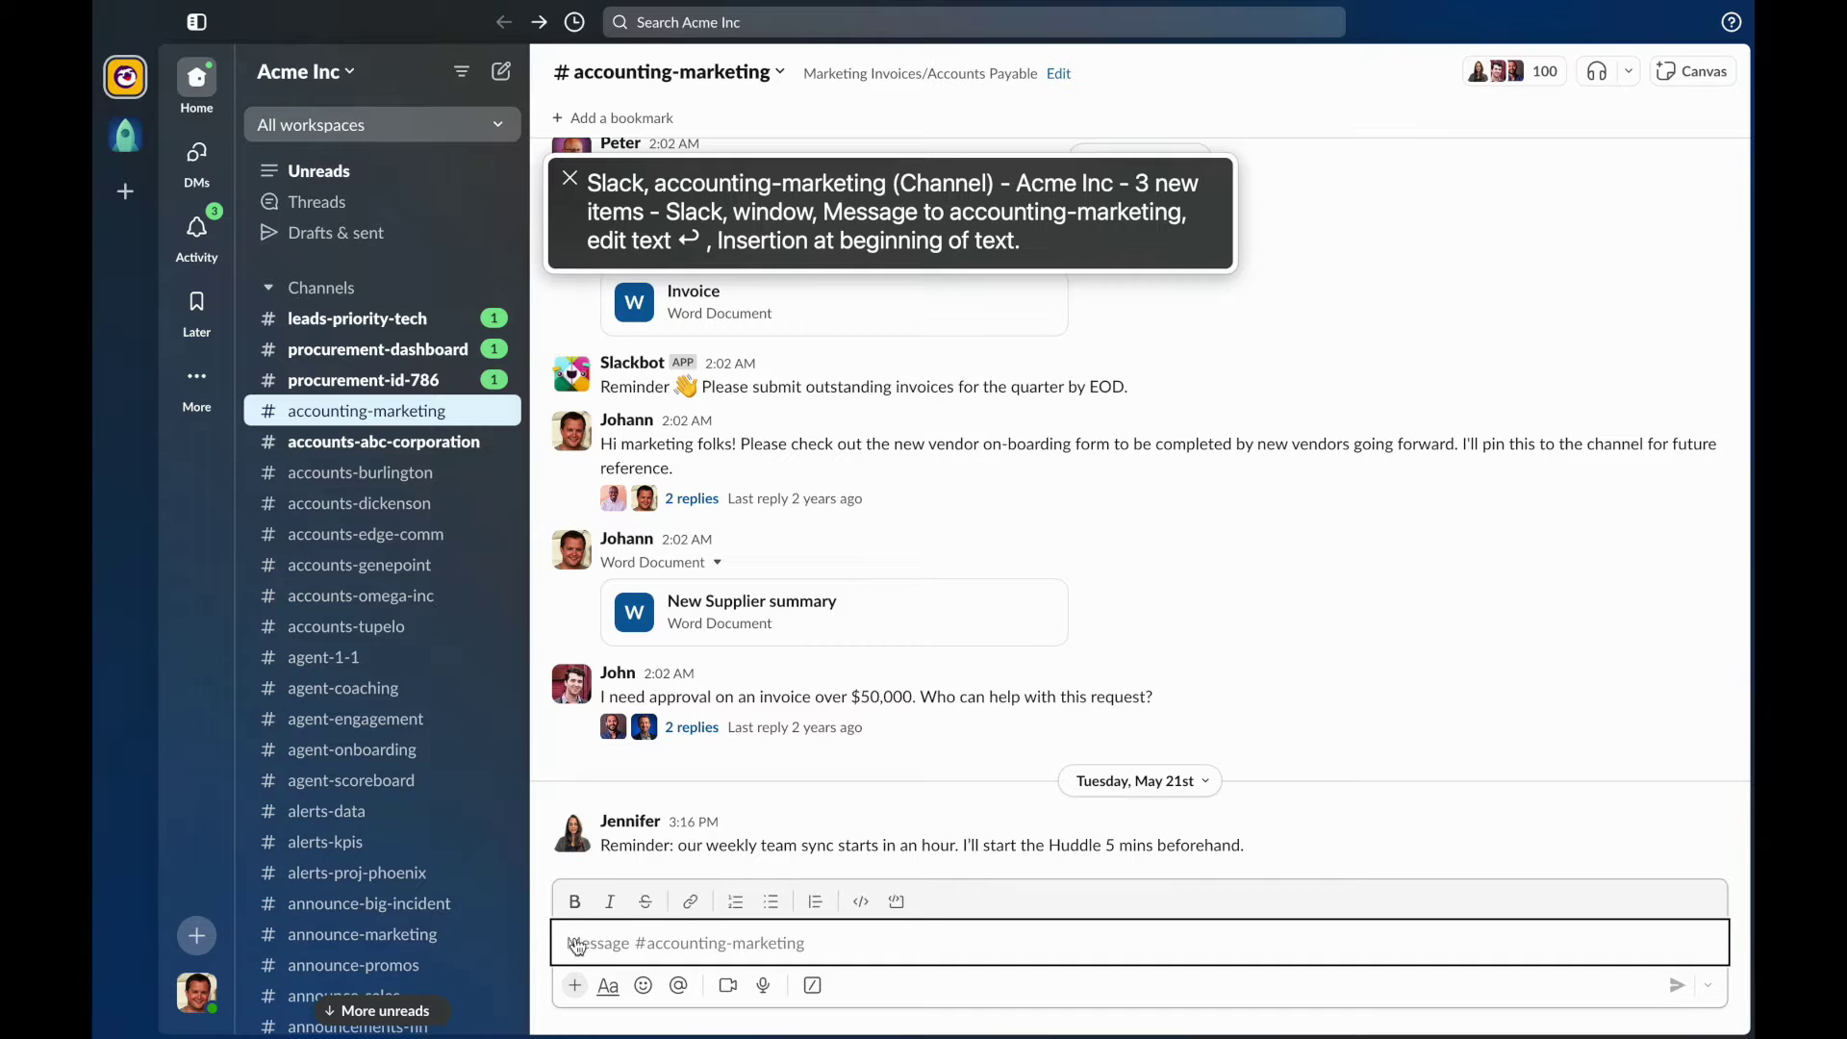
key("shift+Tab")
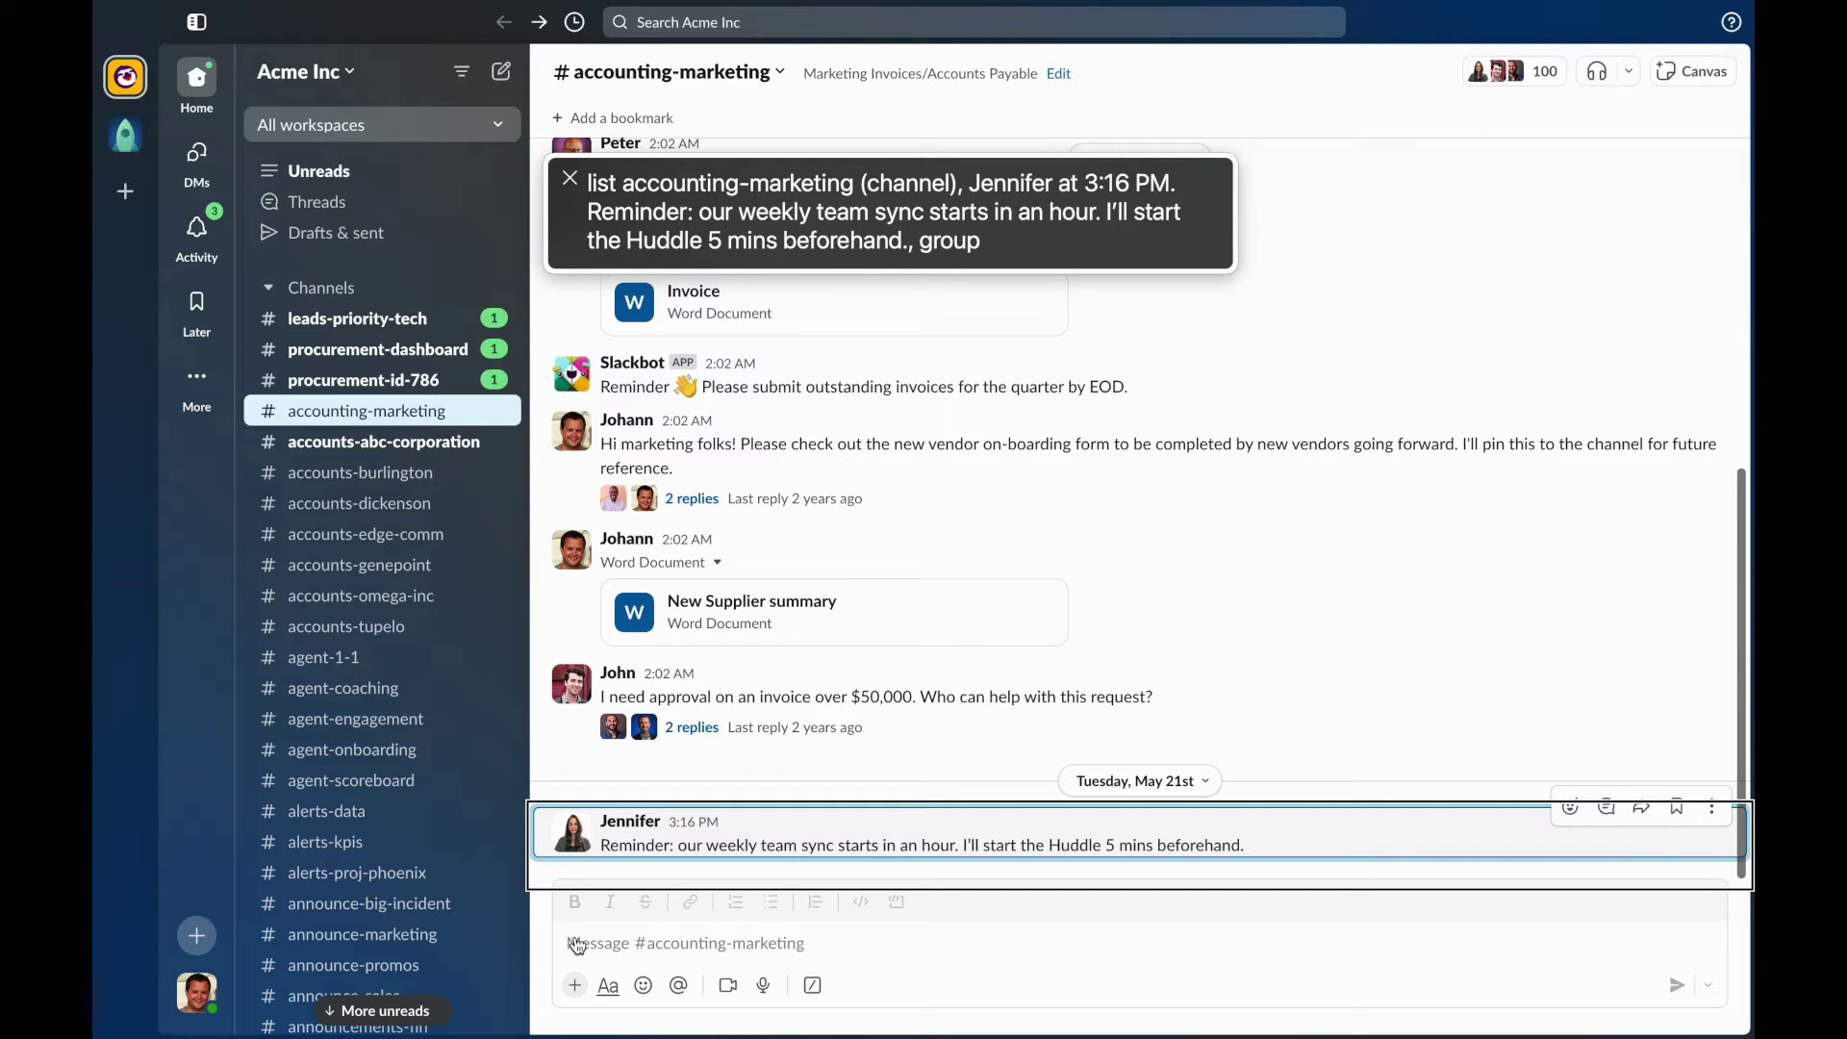
key("Up")
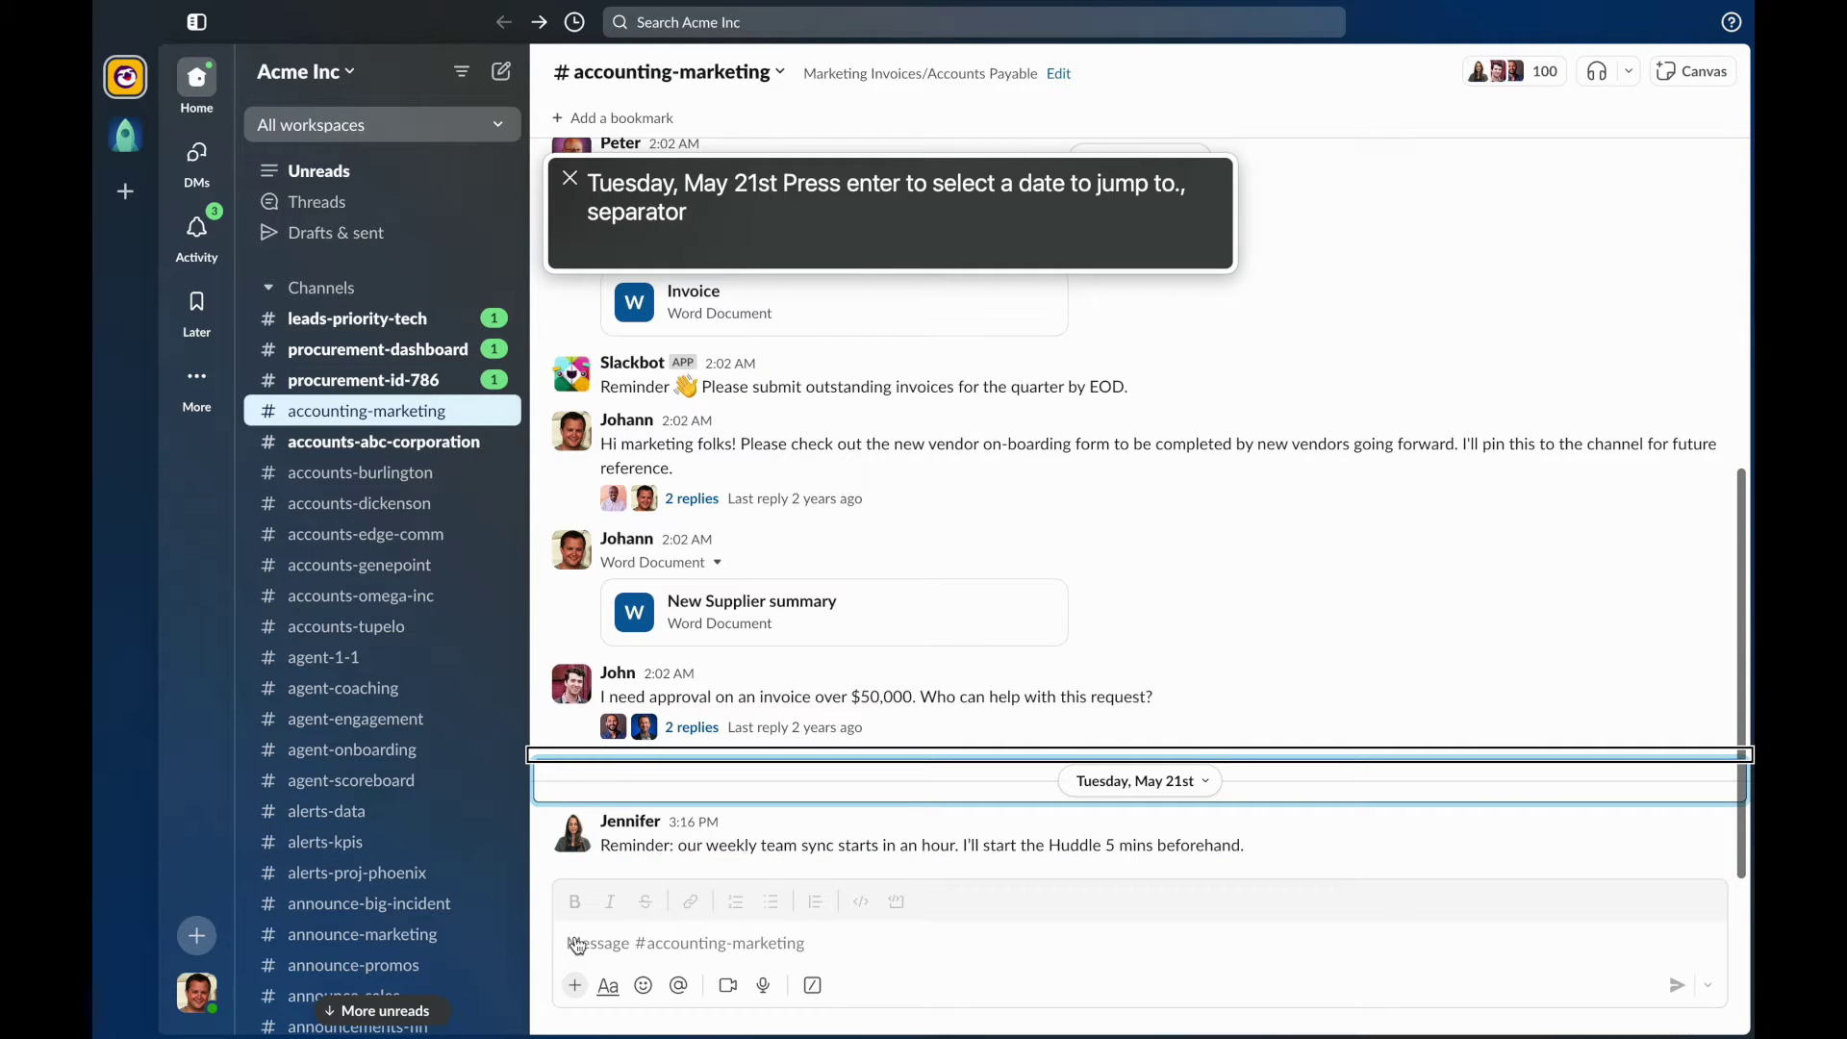
key("Up")
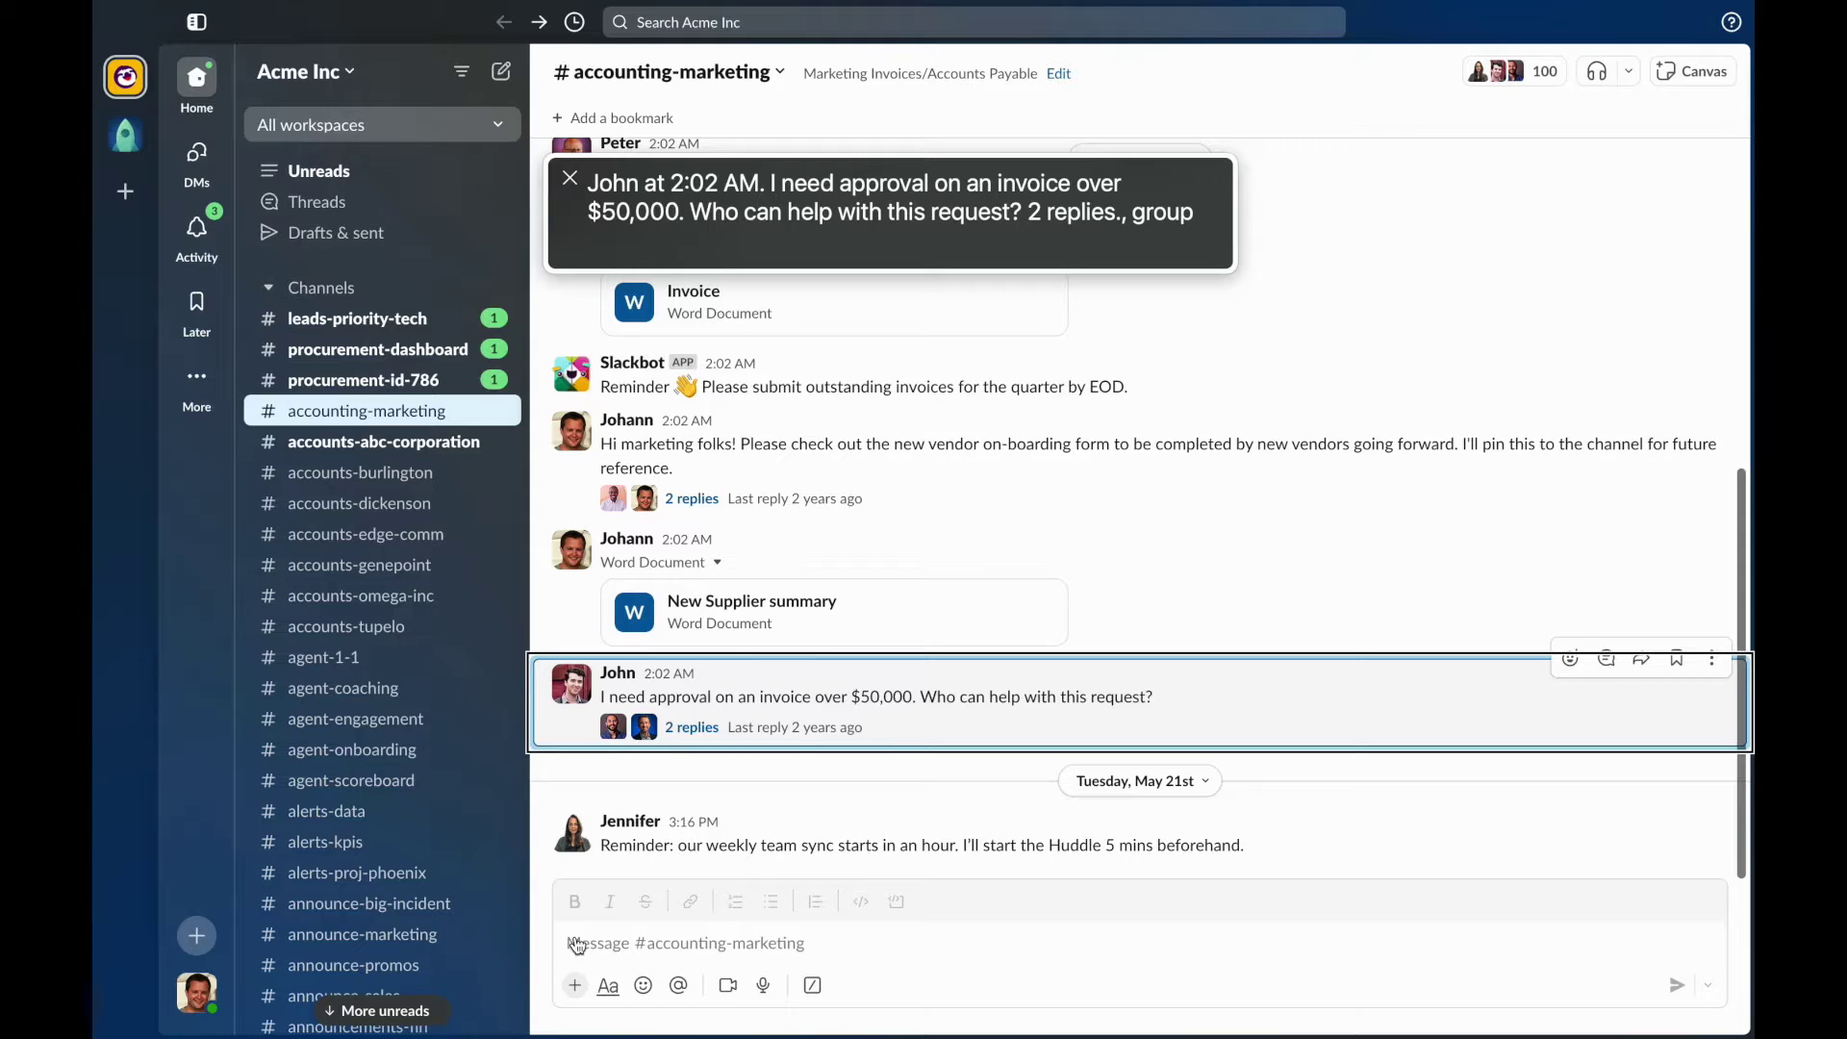
key("Return")
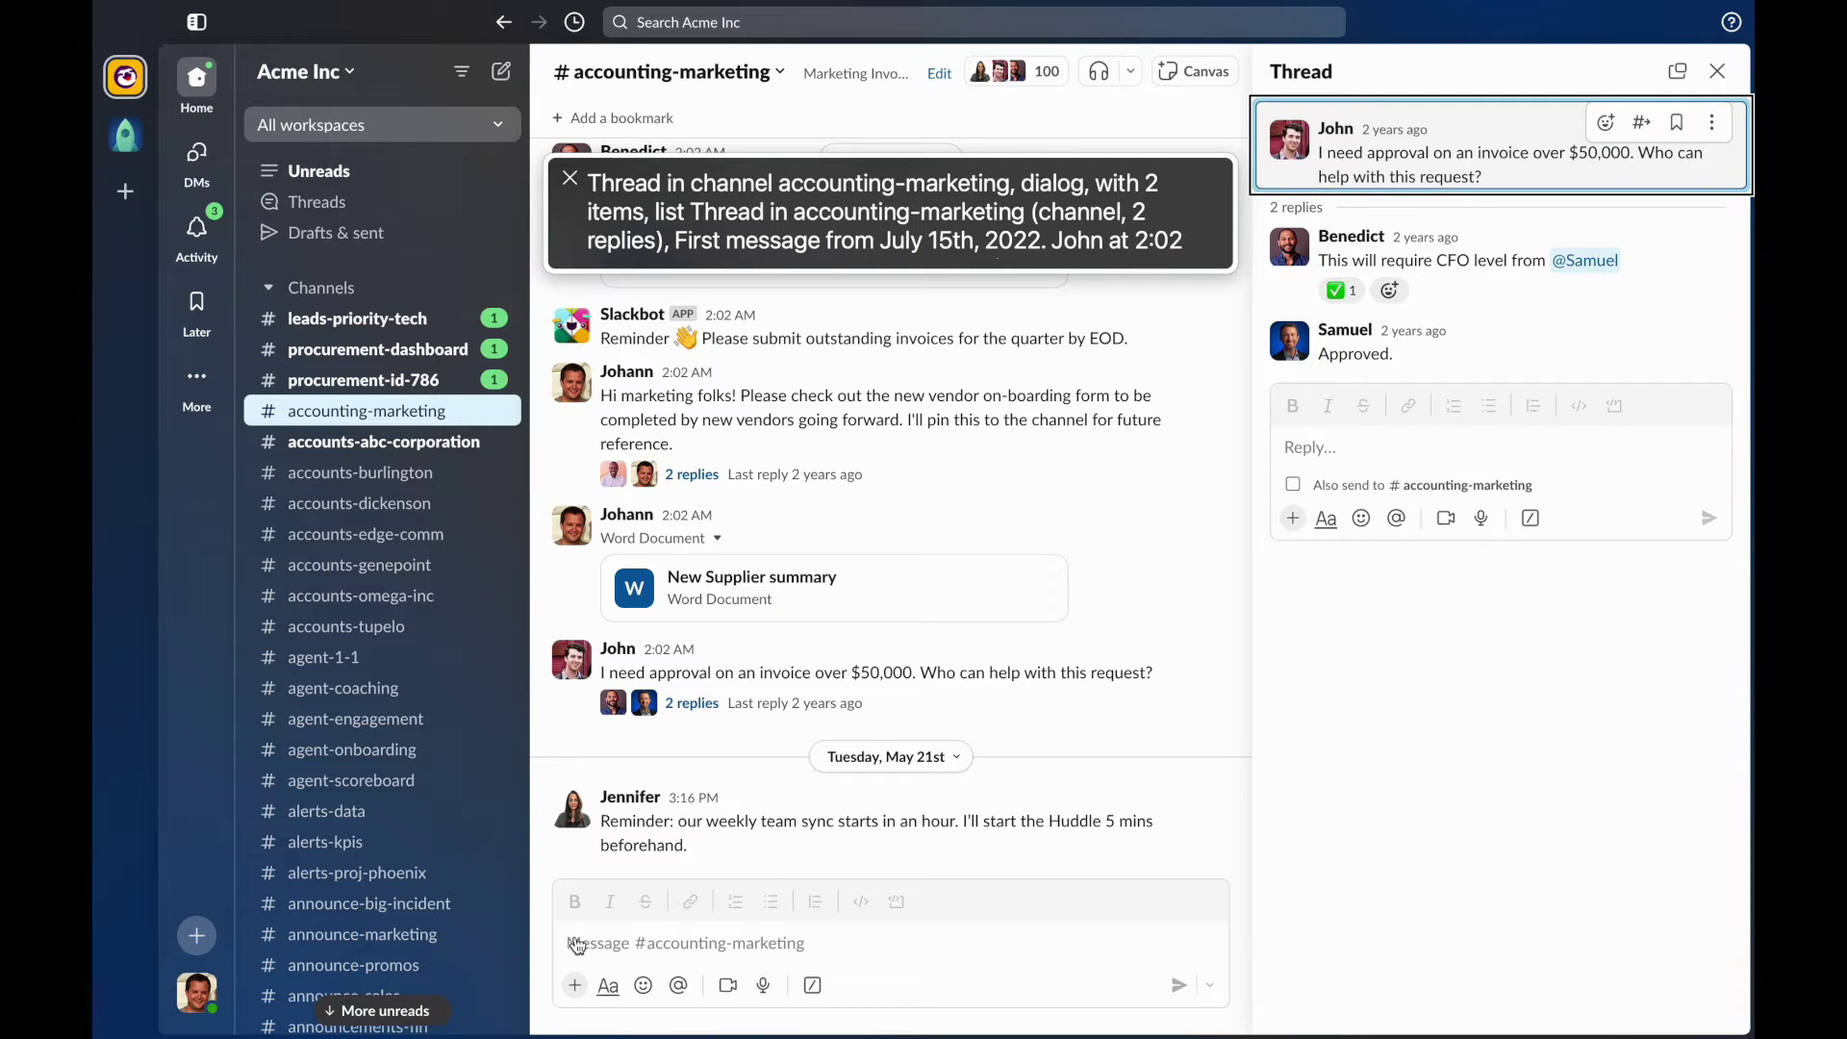
- Read the CFO-approval reply and the final 'Approved.' reply, then move into the thread's reply field
key("Down")
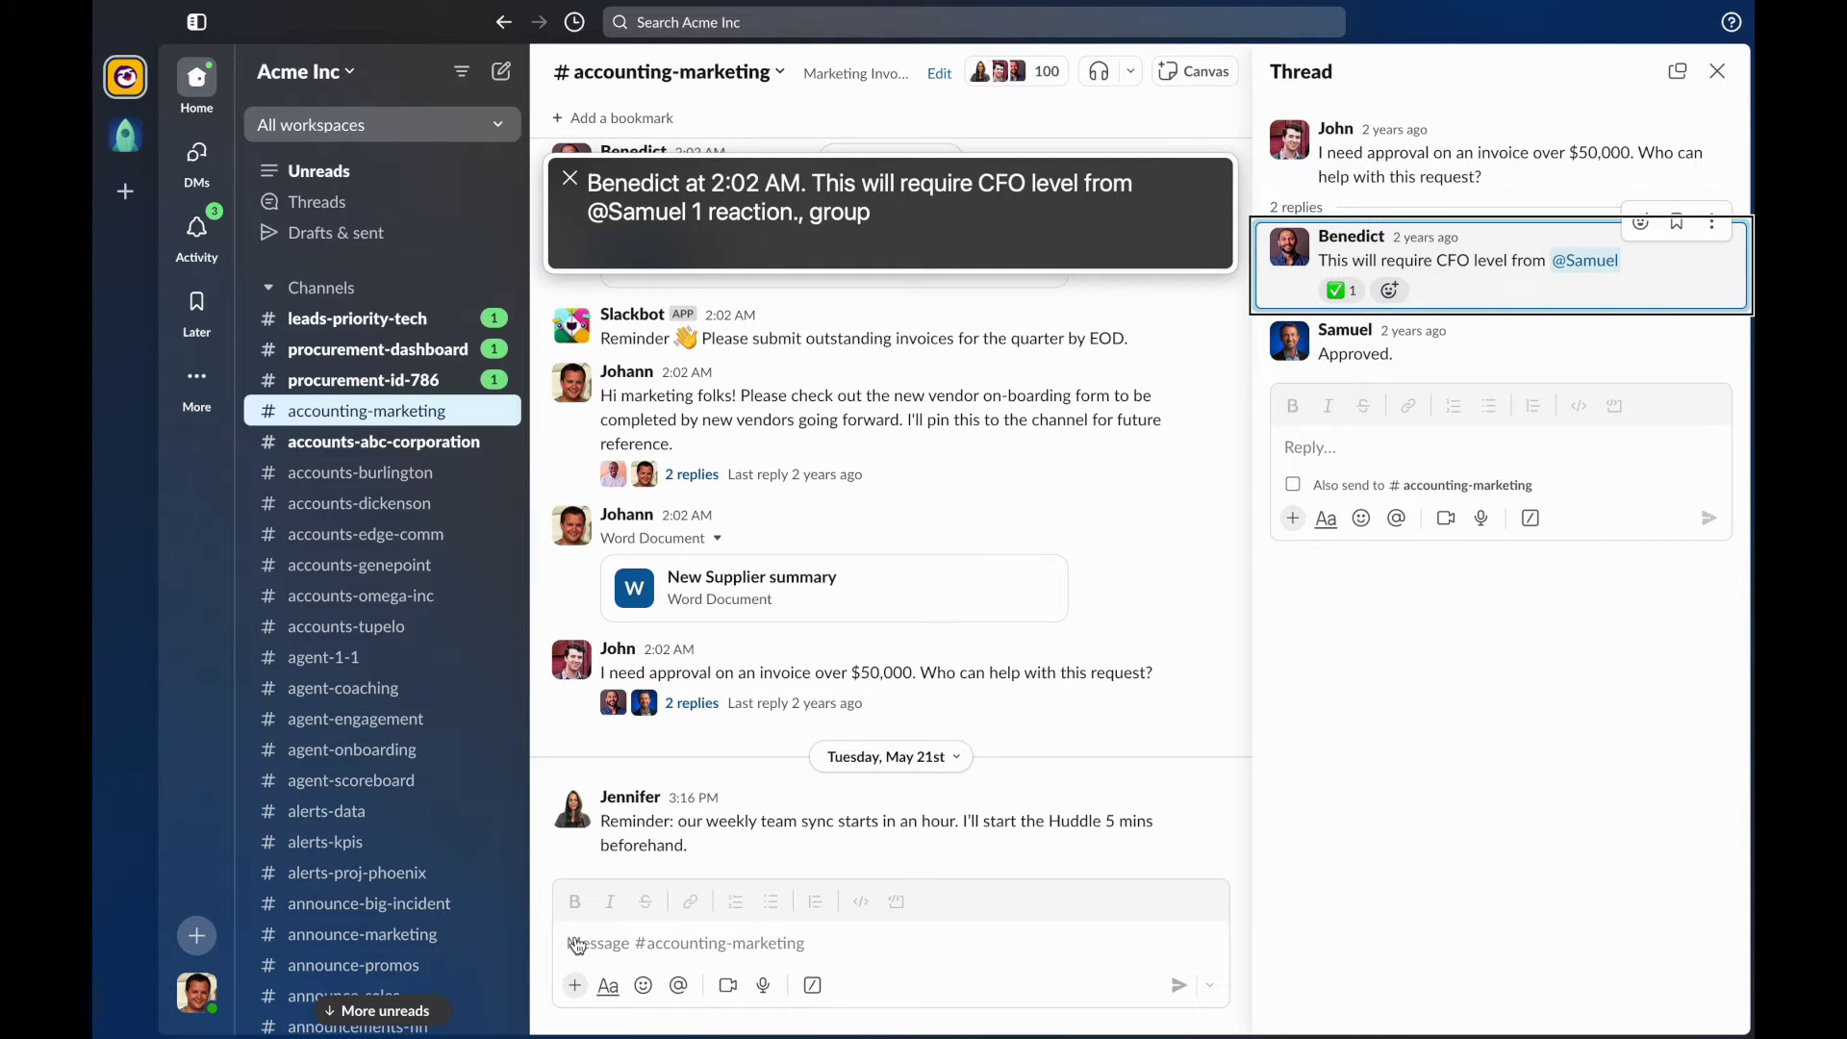
key("Down")
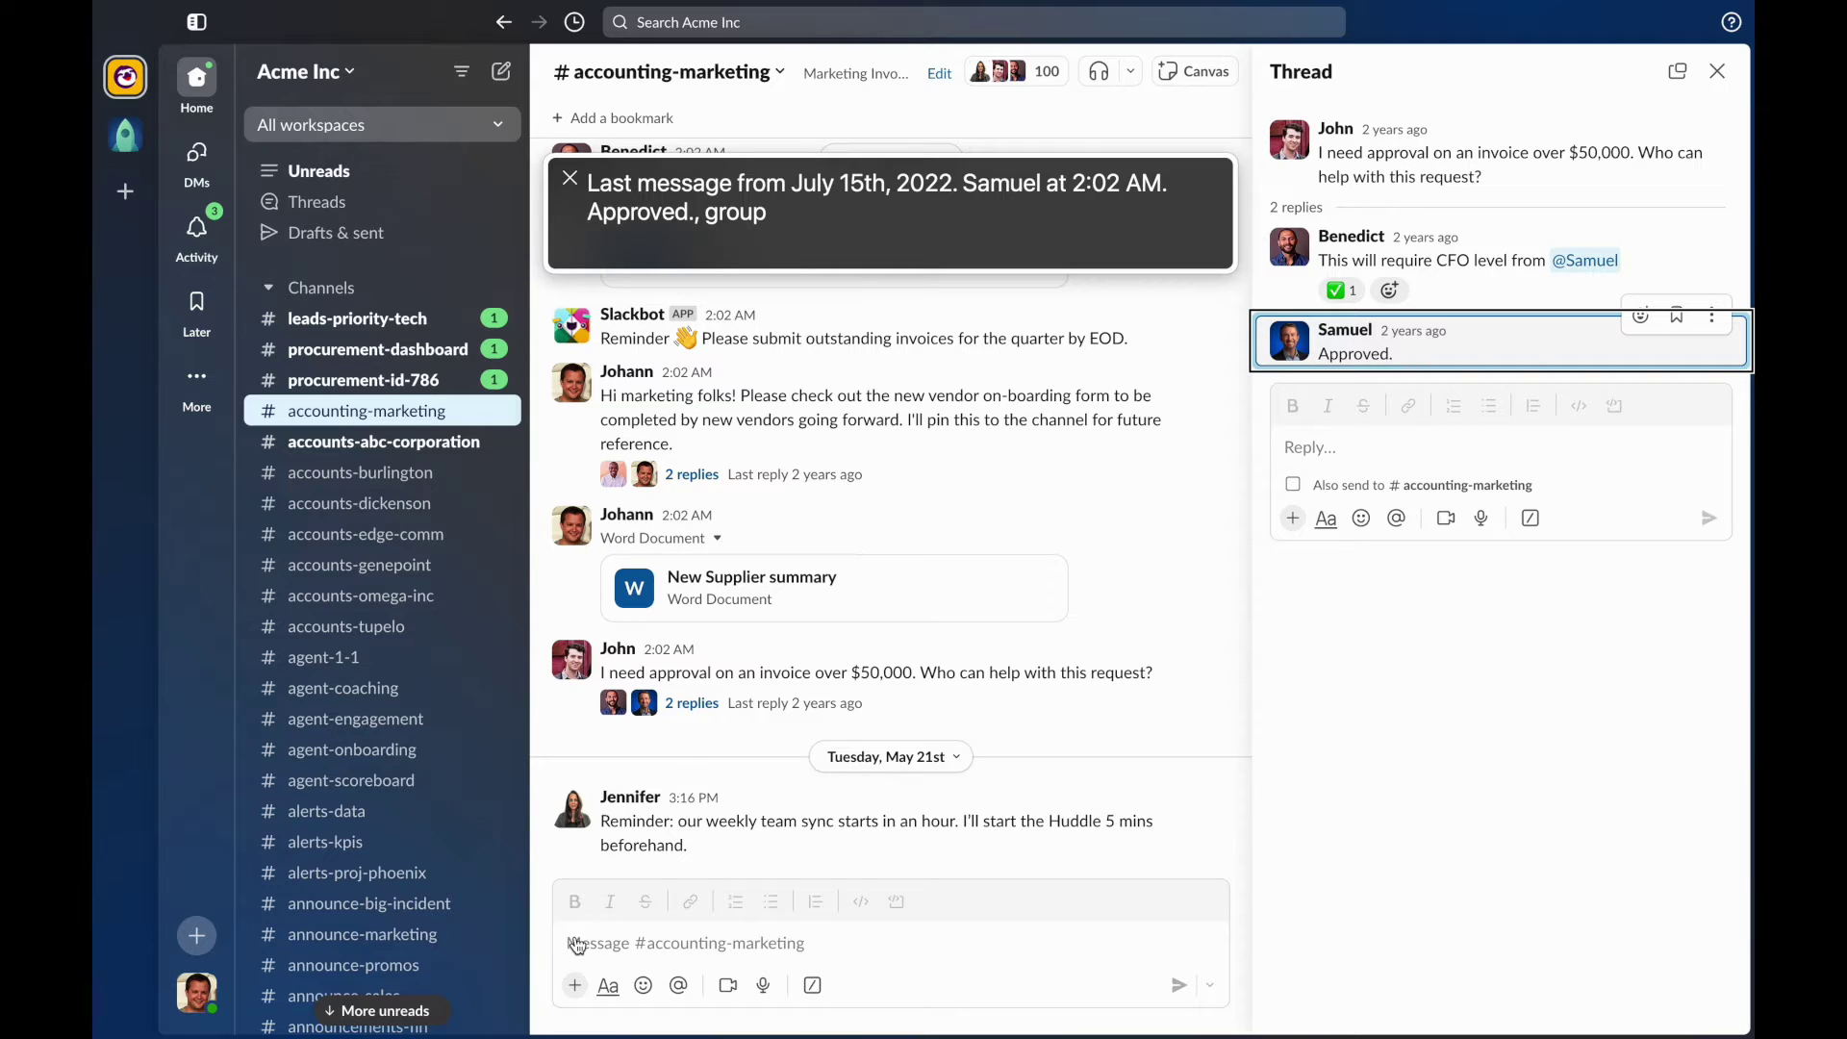
key("Tab")
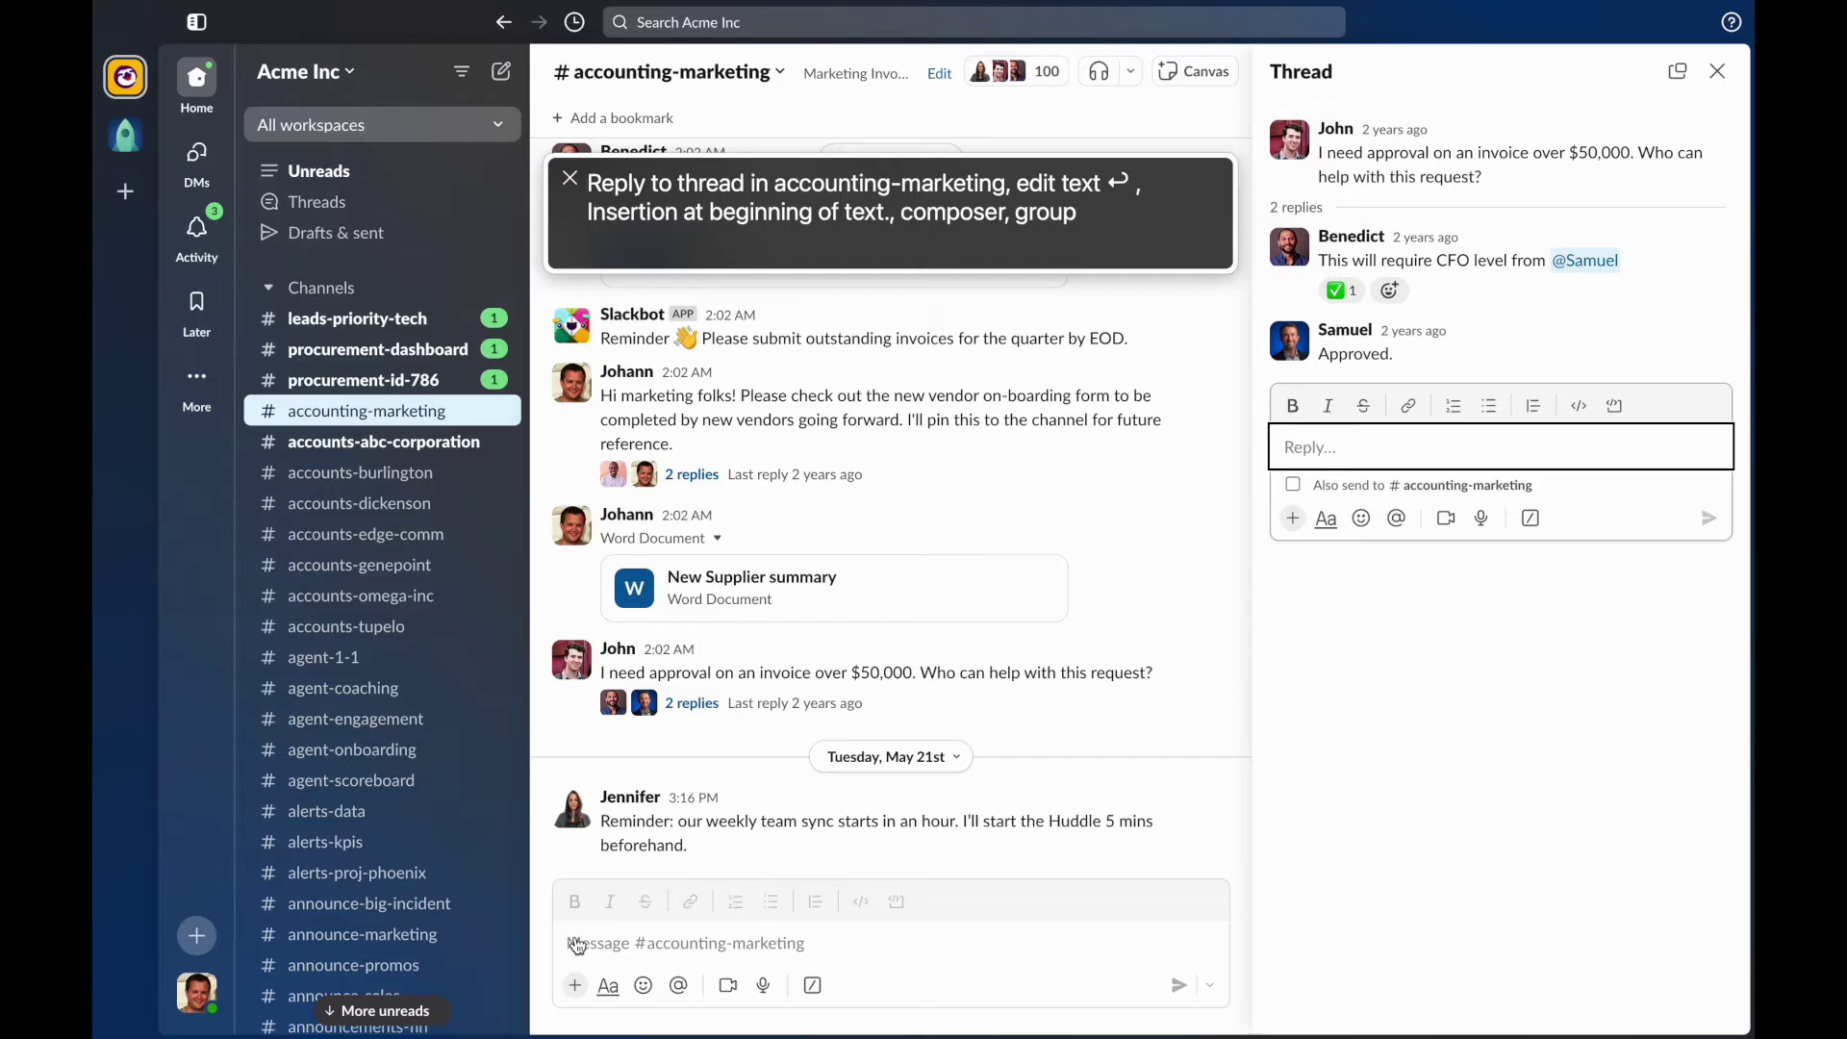
- Close the invoice thread, move to today's 3:08 PM vacation request, and open its thread
key("Escape")
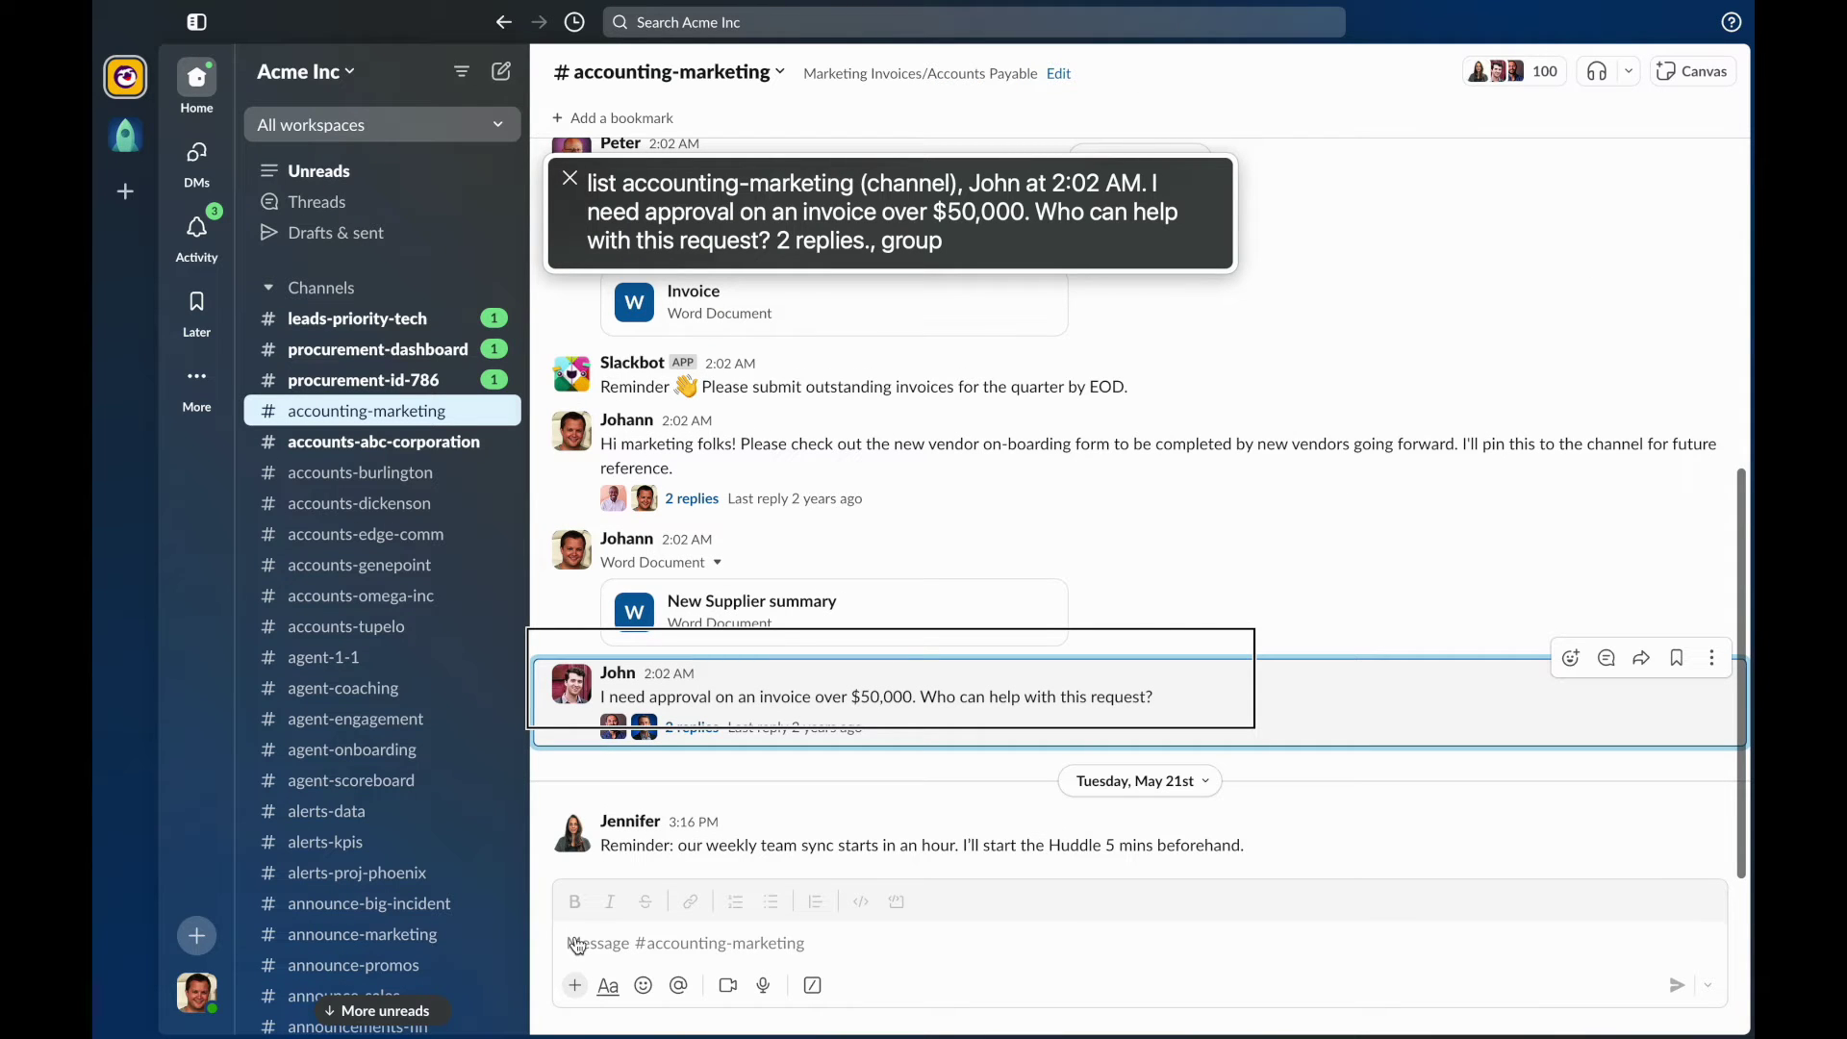
left_click(1106, 935)
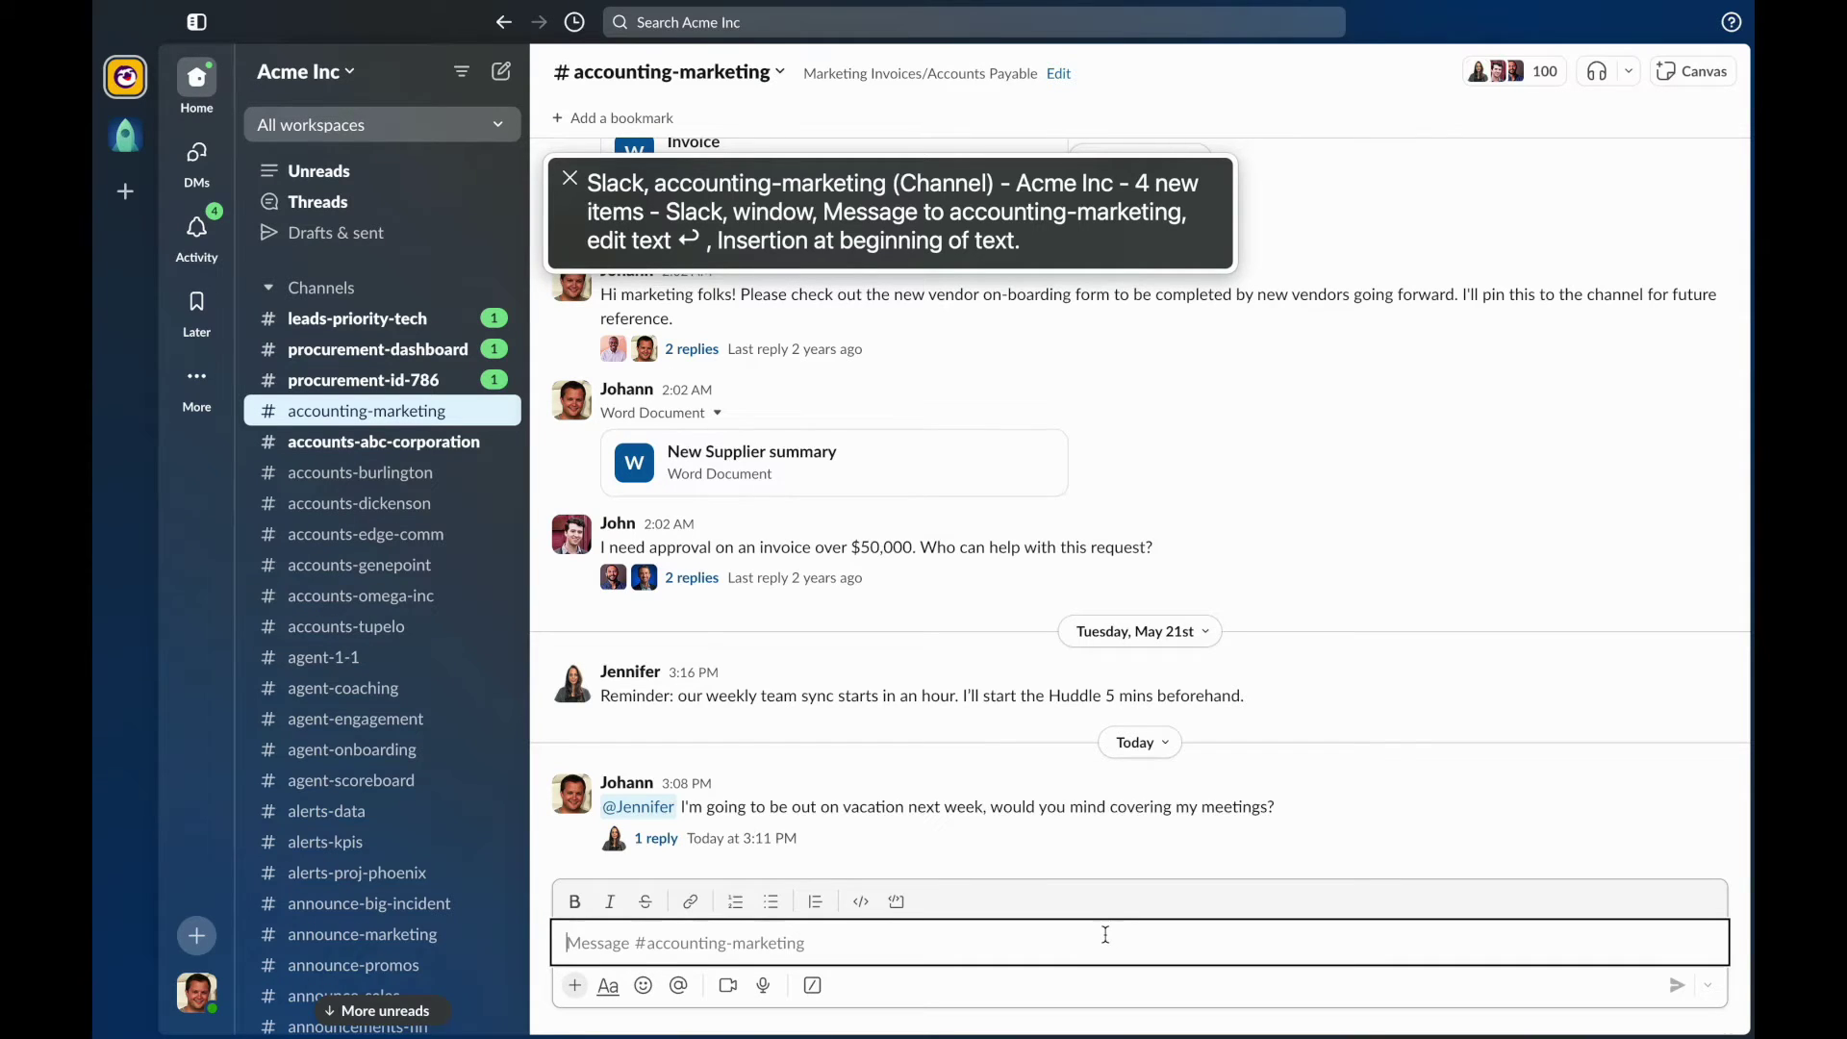
key("shift+Tab")
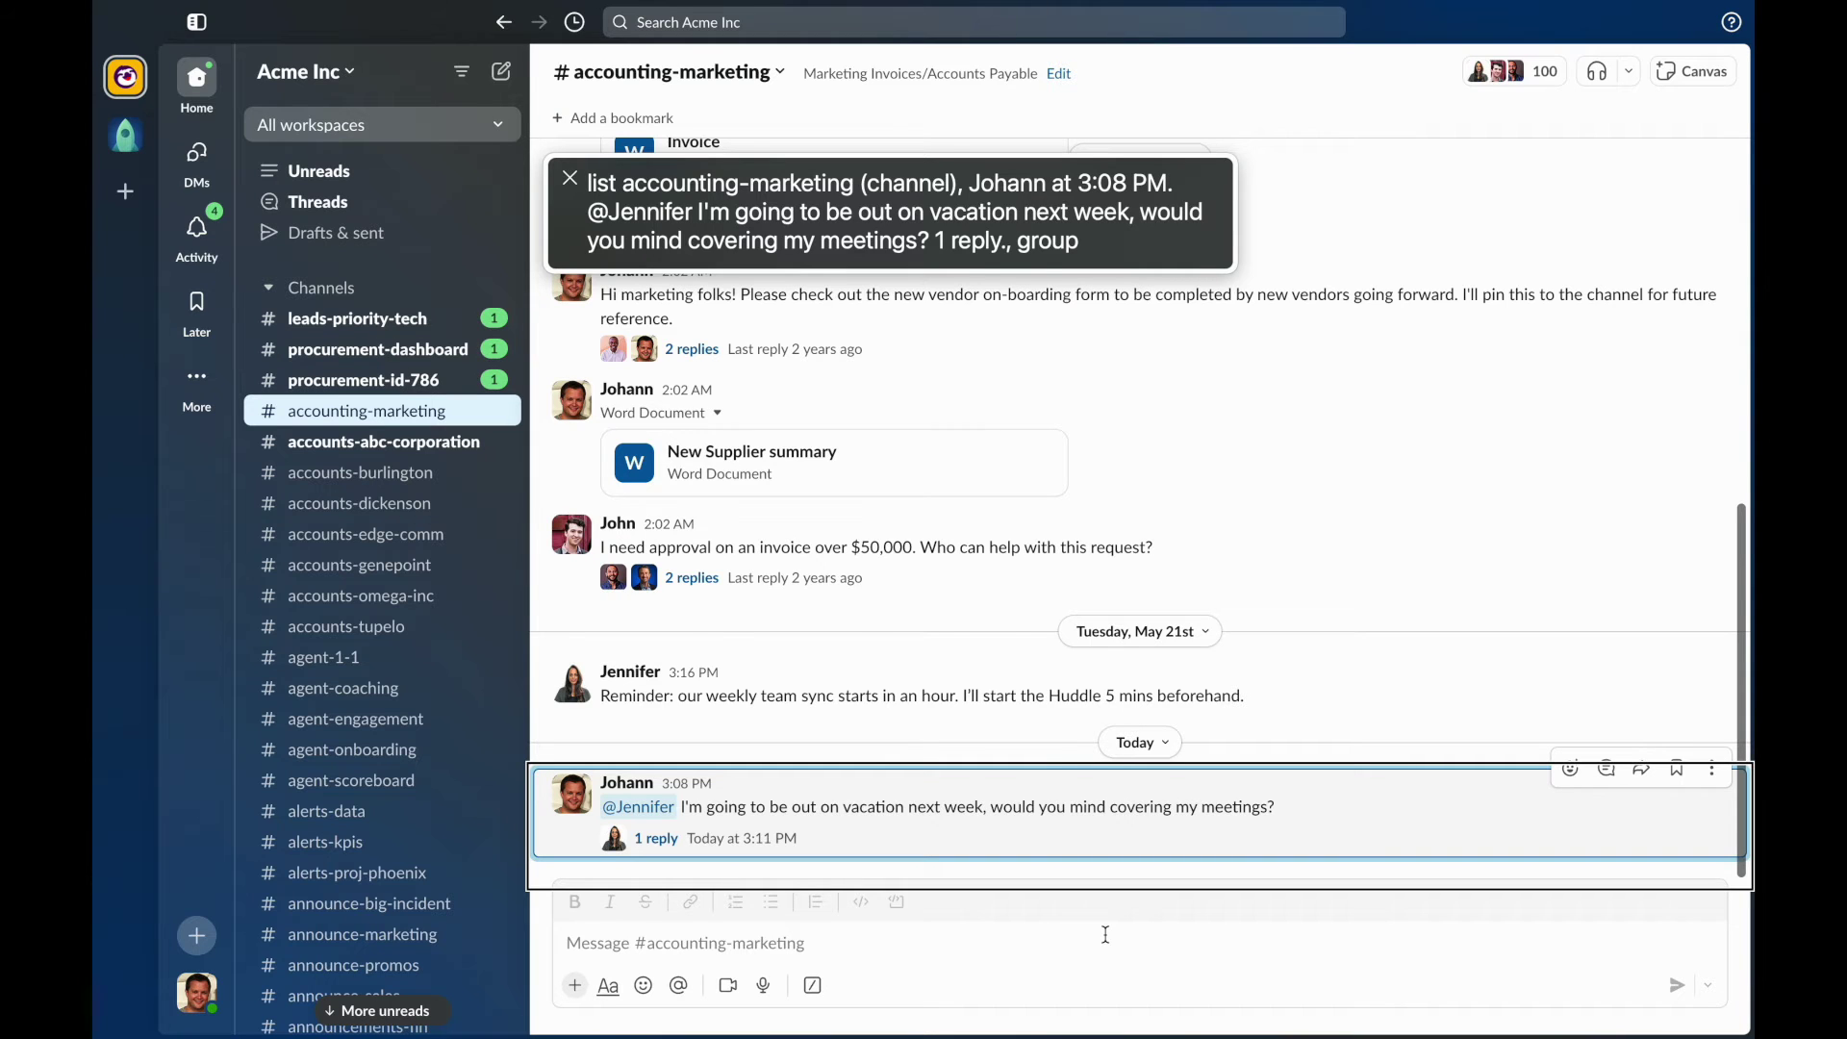
key("t")
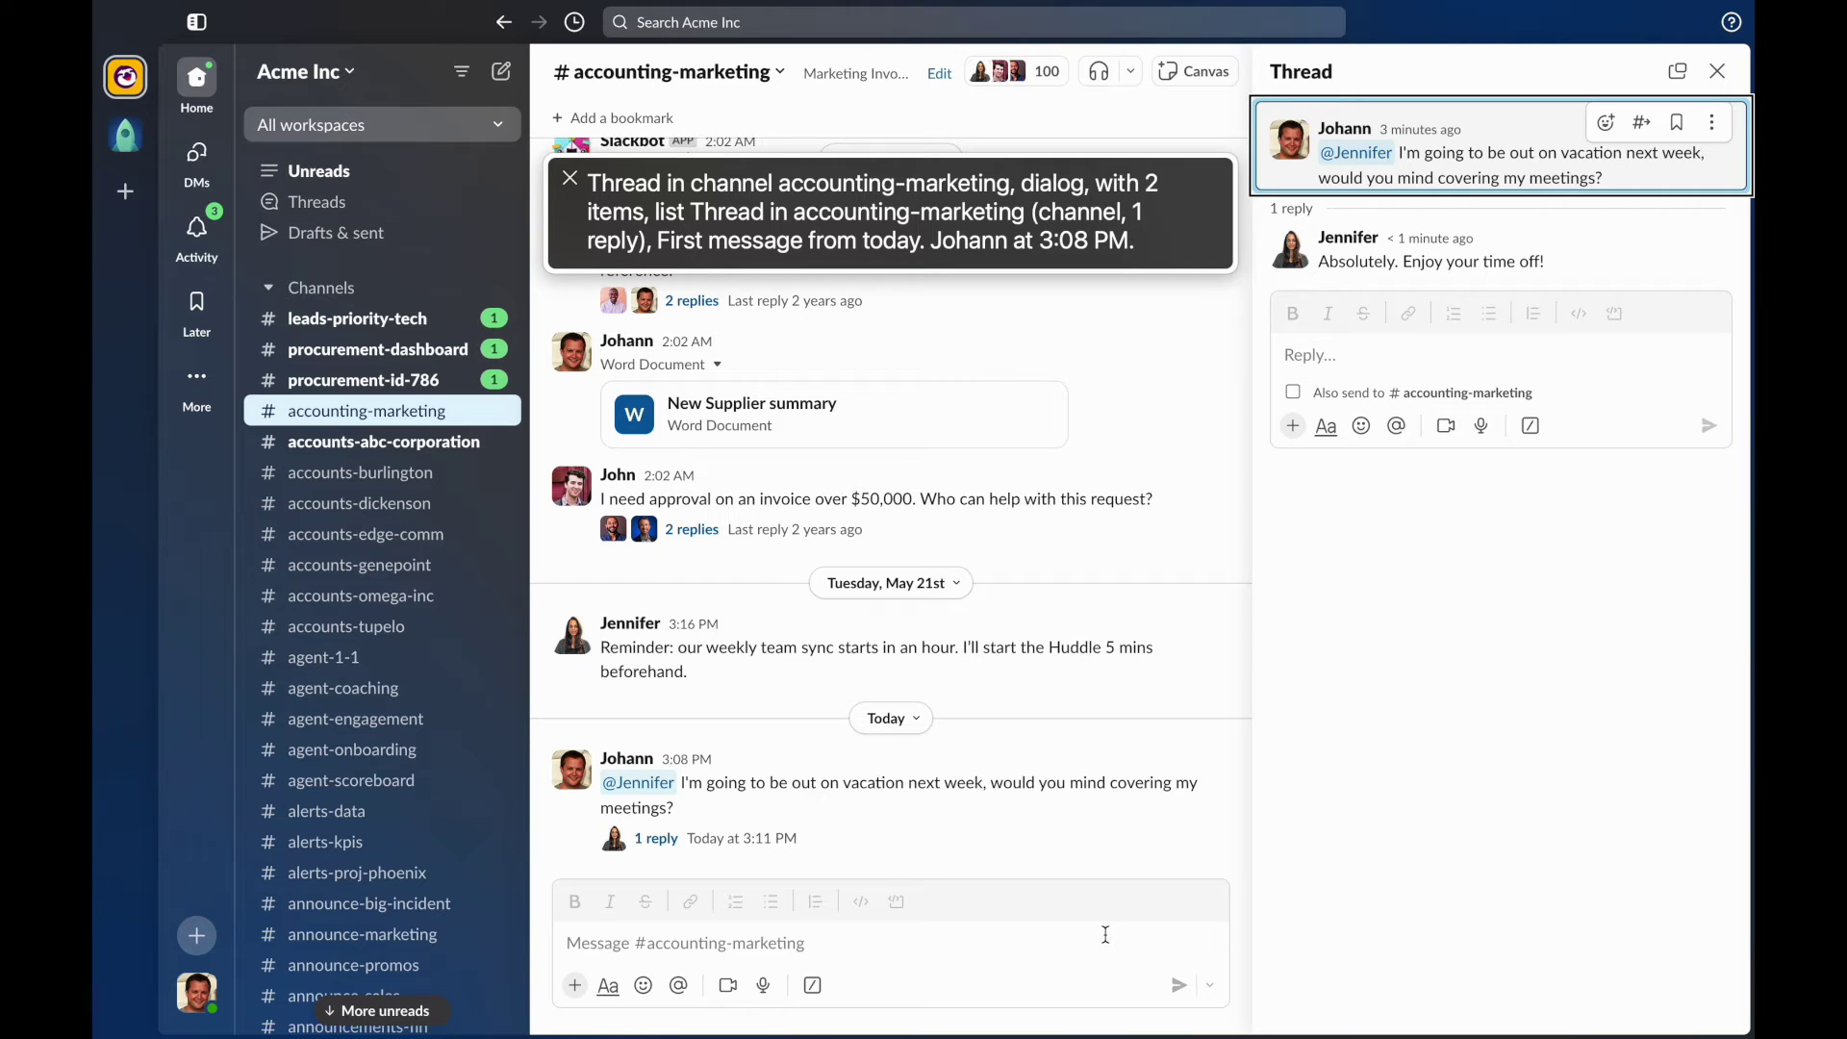
- Hear the reply 'Absolutely. Enjoy your time off!' and move into the vacation thread's reply field
key("Down")
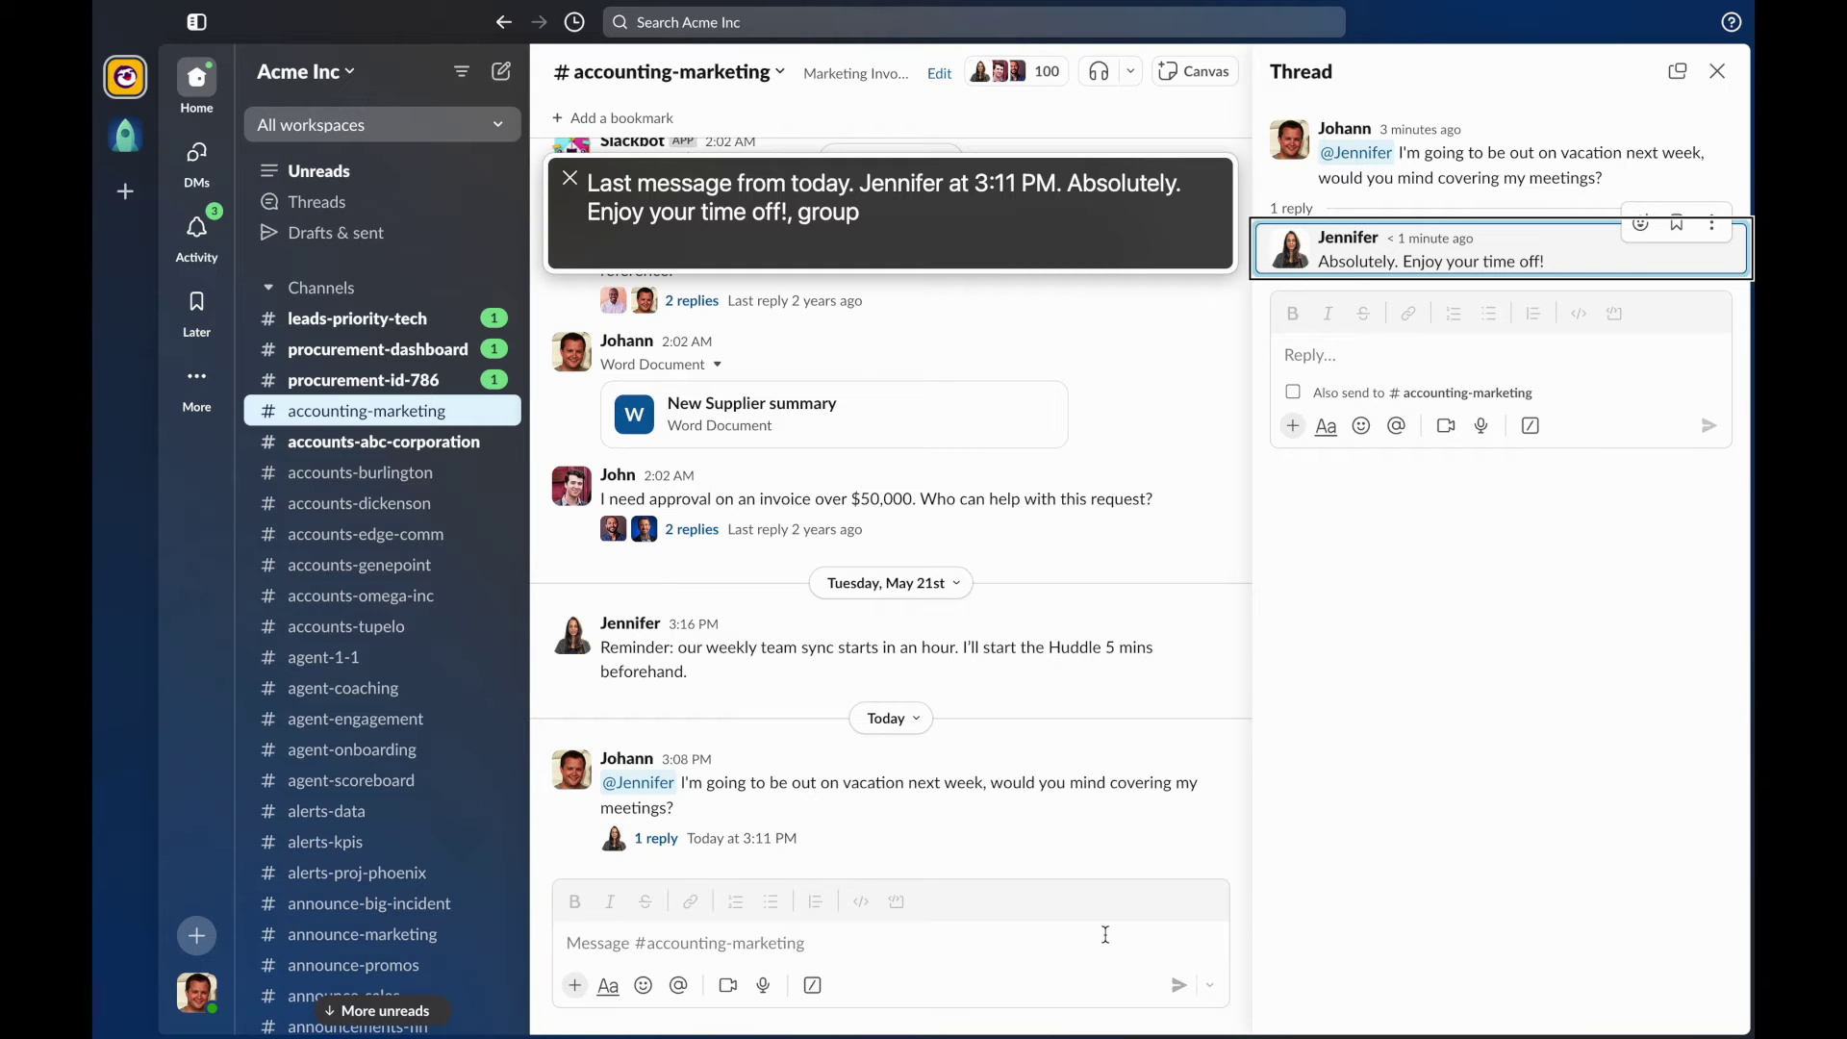
key("Tab")
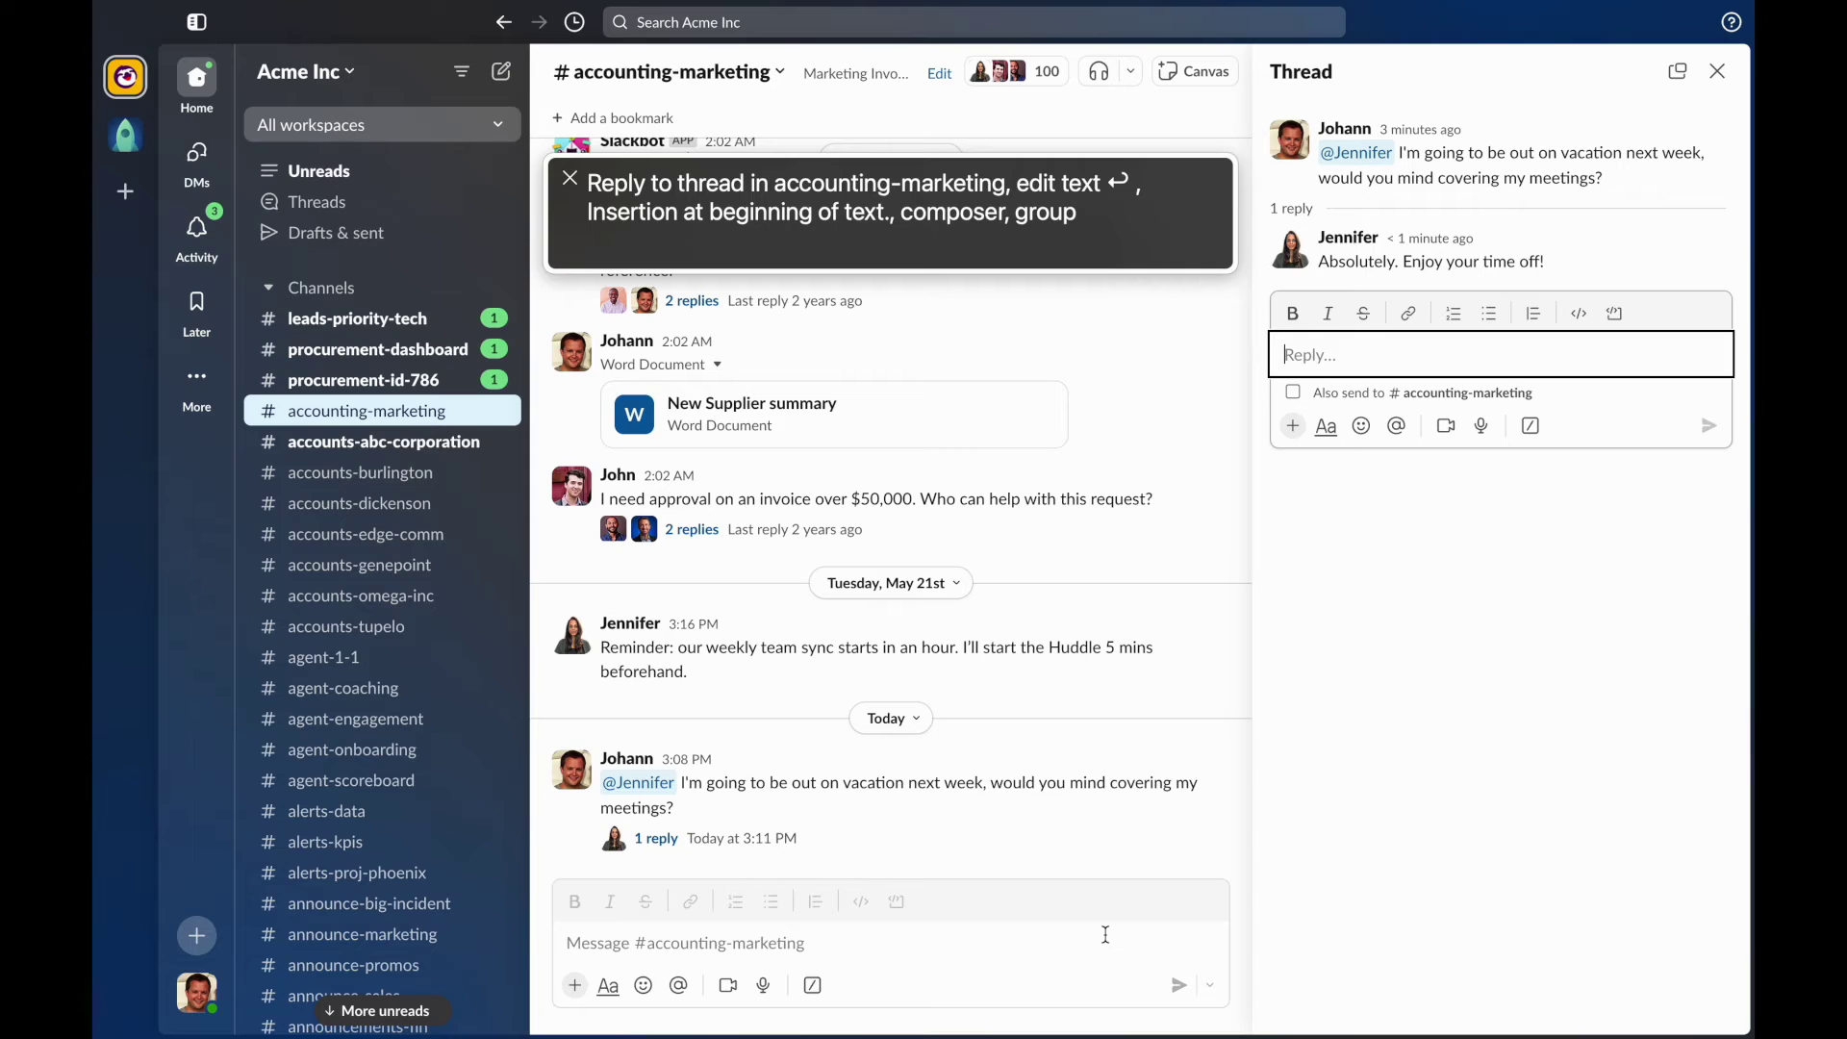
- Send the thread reply 'Thanks so much. Happy to repay the favor when you are out on vacation.'
type("Thanks so ")
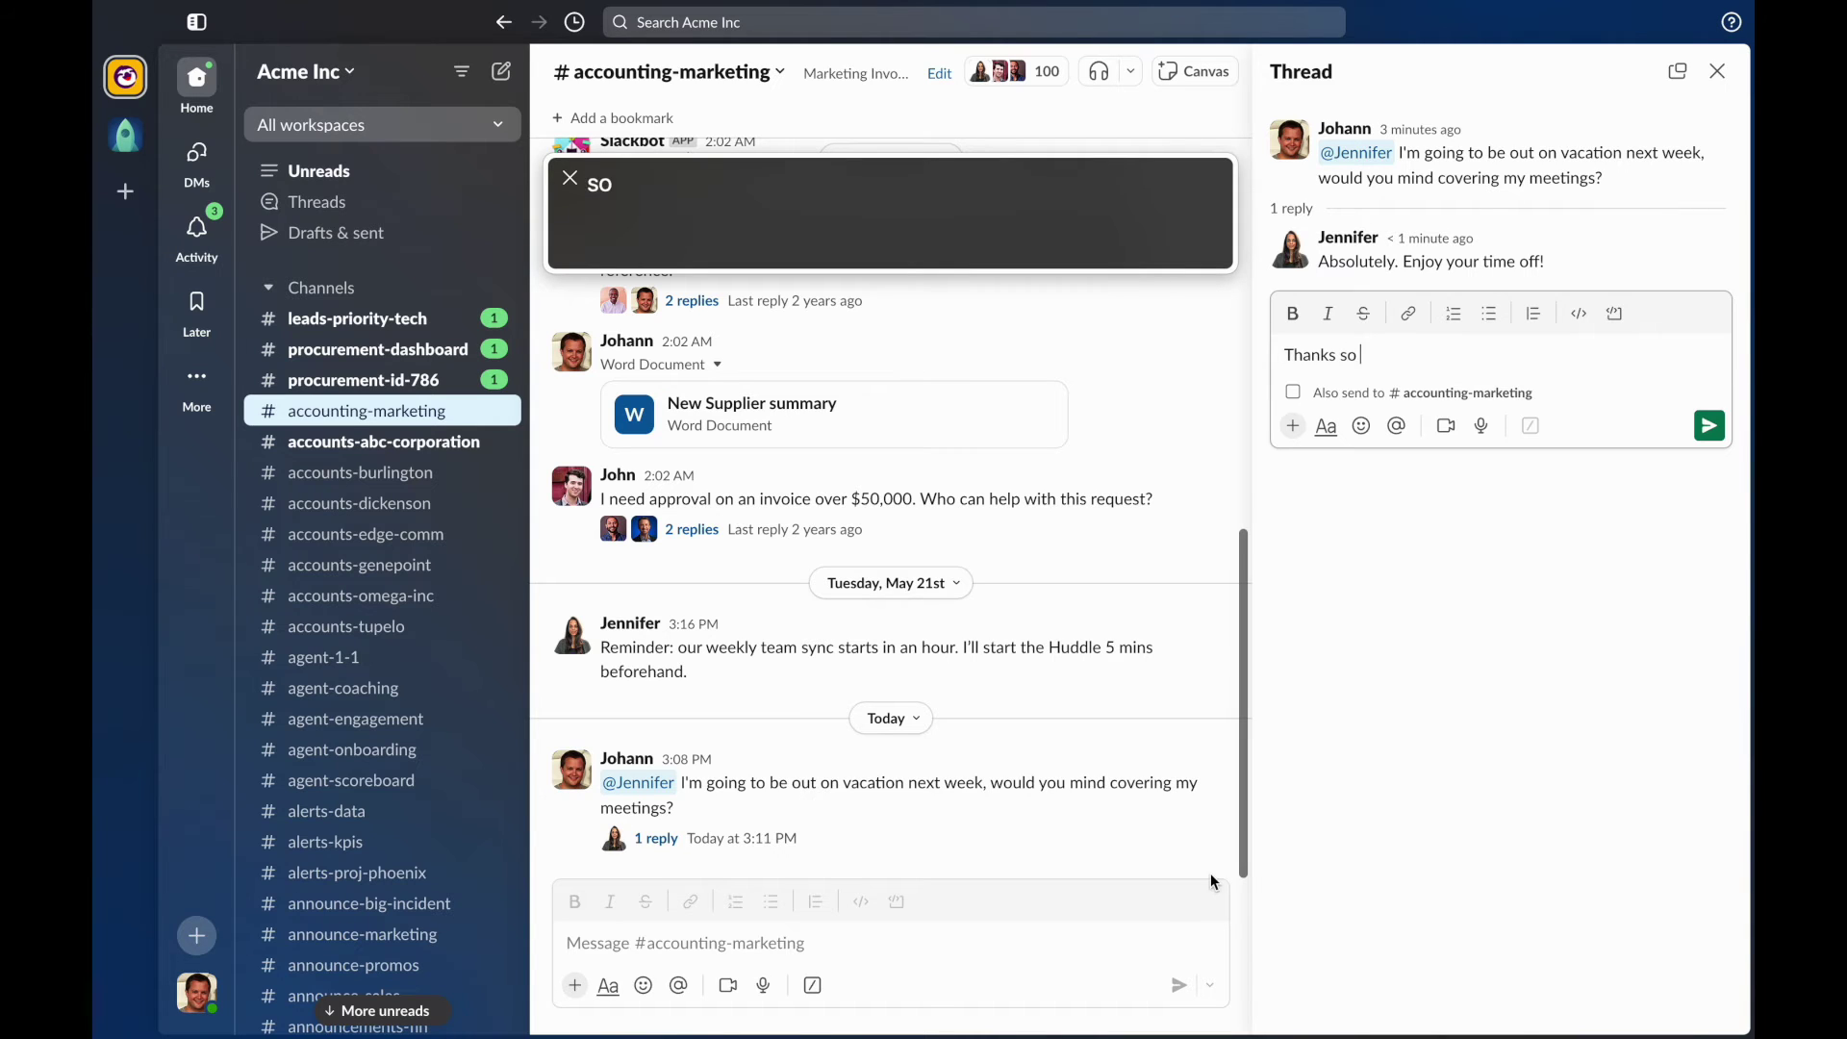
type("much. Happy to rep")
type("ay the ")
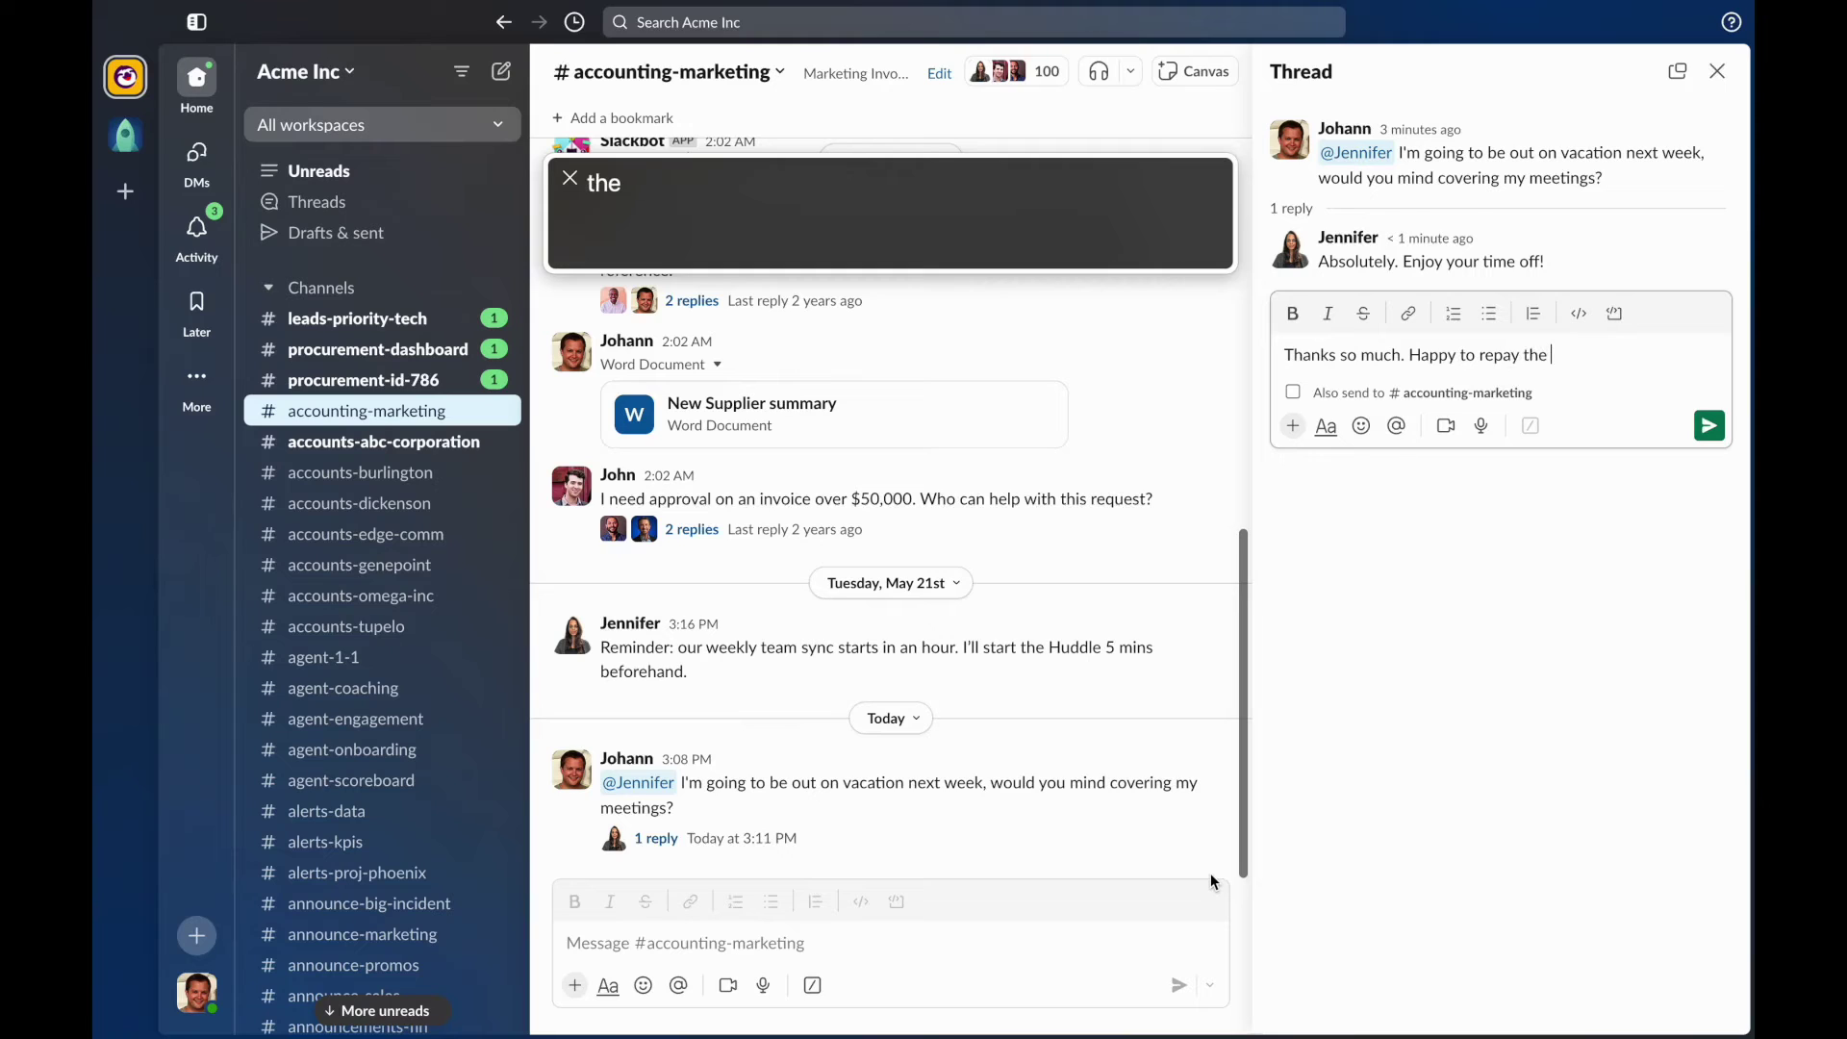
type("favor when you are o")
type("ut on")
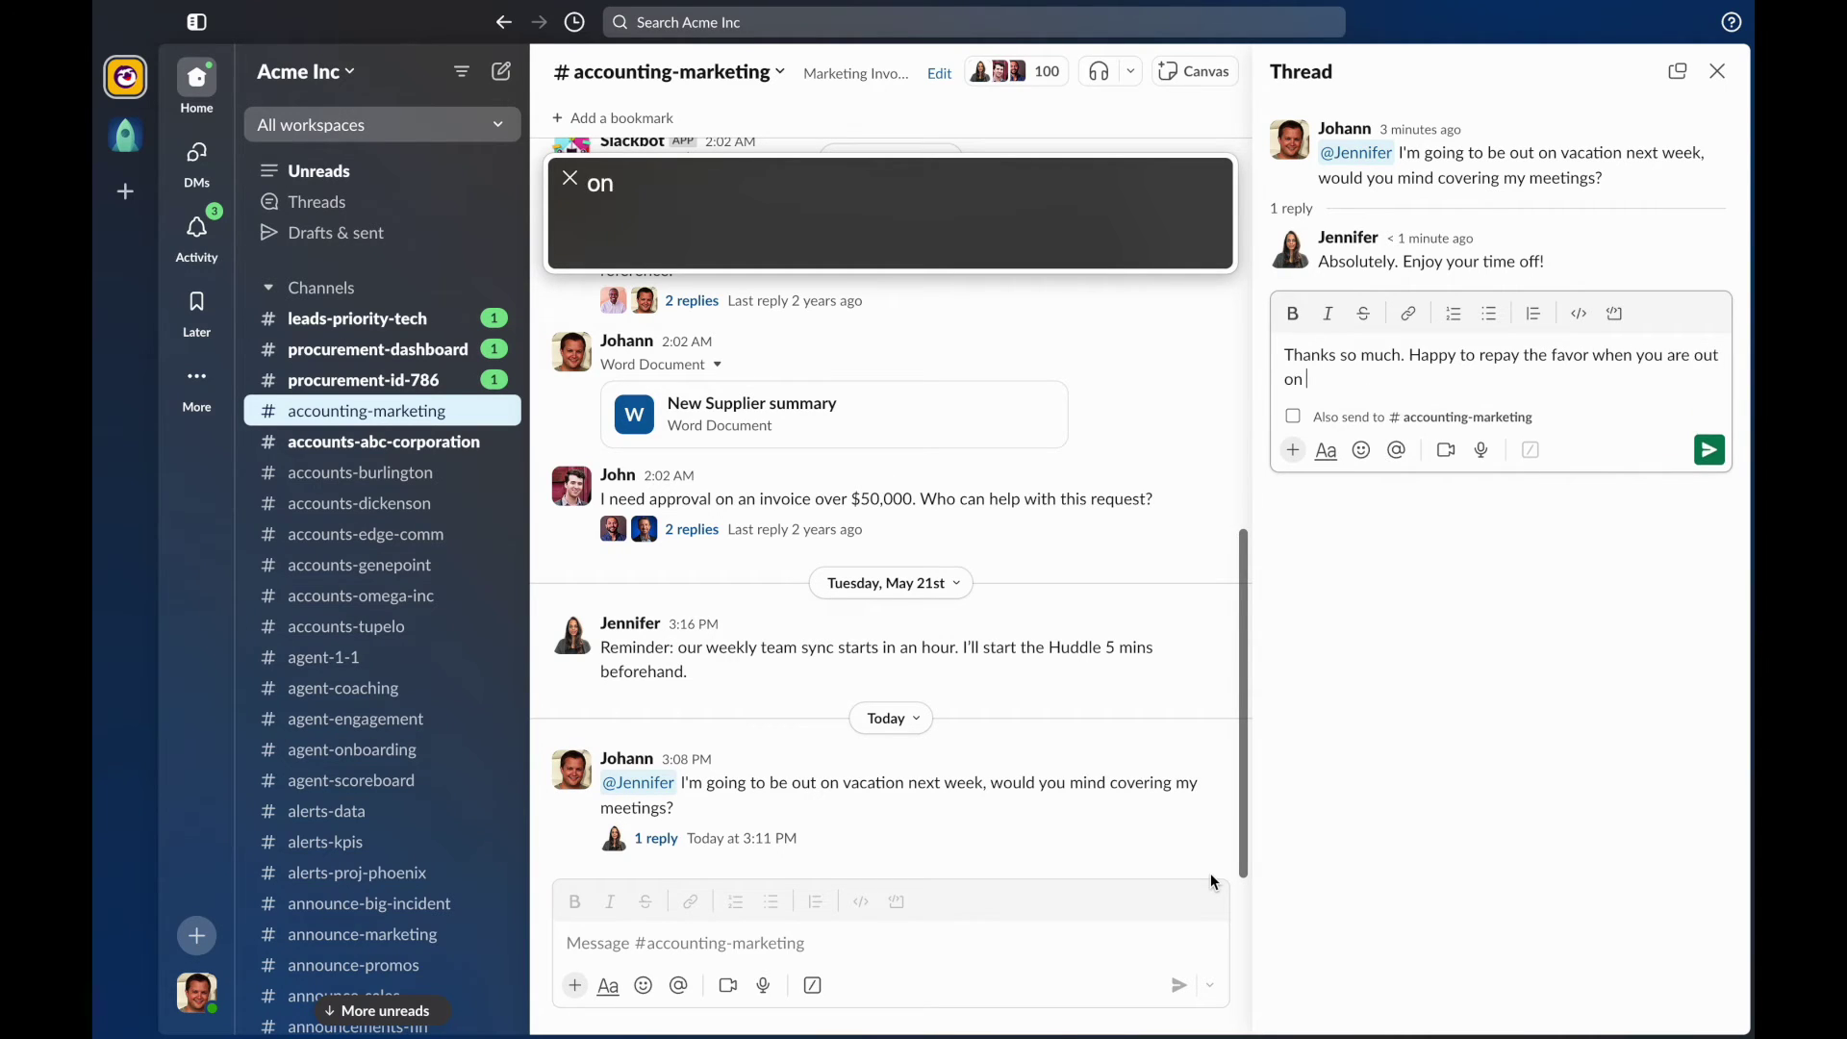
type(" vacation.")
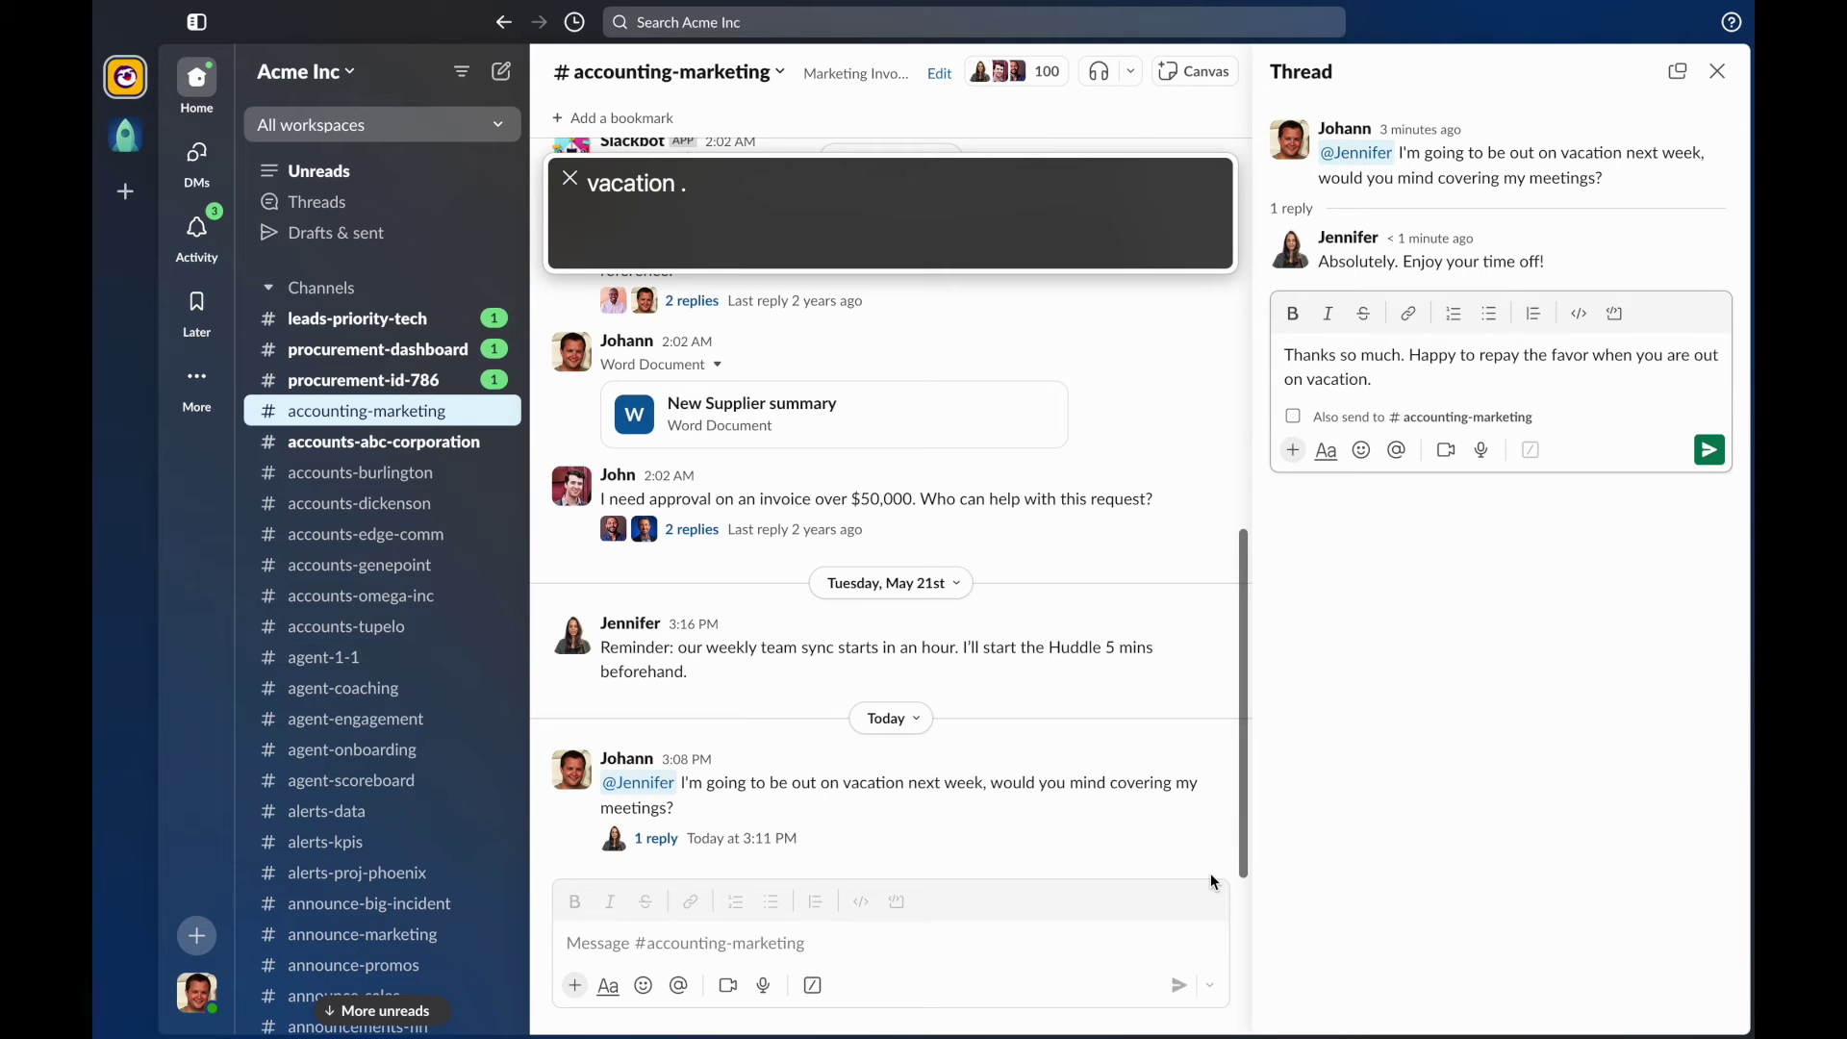
key("Return")
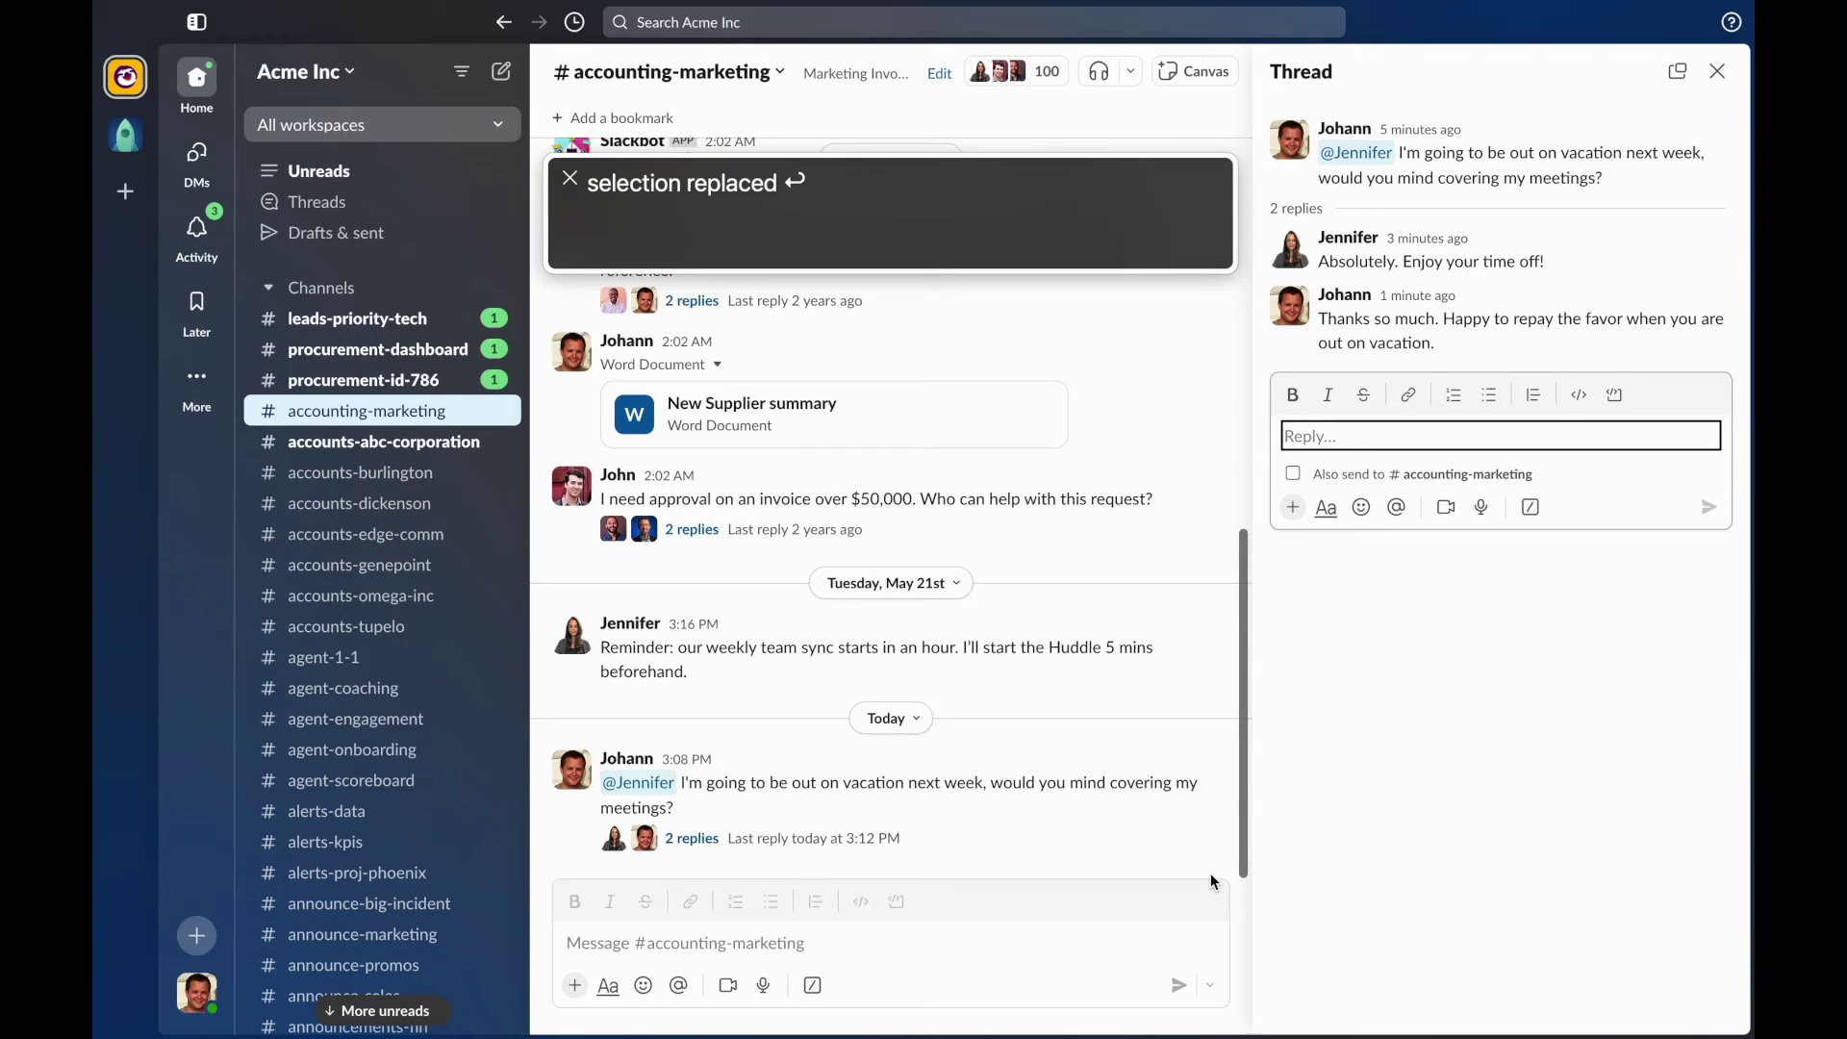
- Move back to the vacation request and step up past the Today separator to the team sync reminder
key("shift+F6")
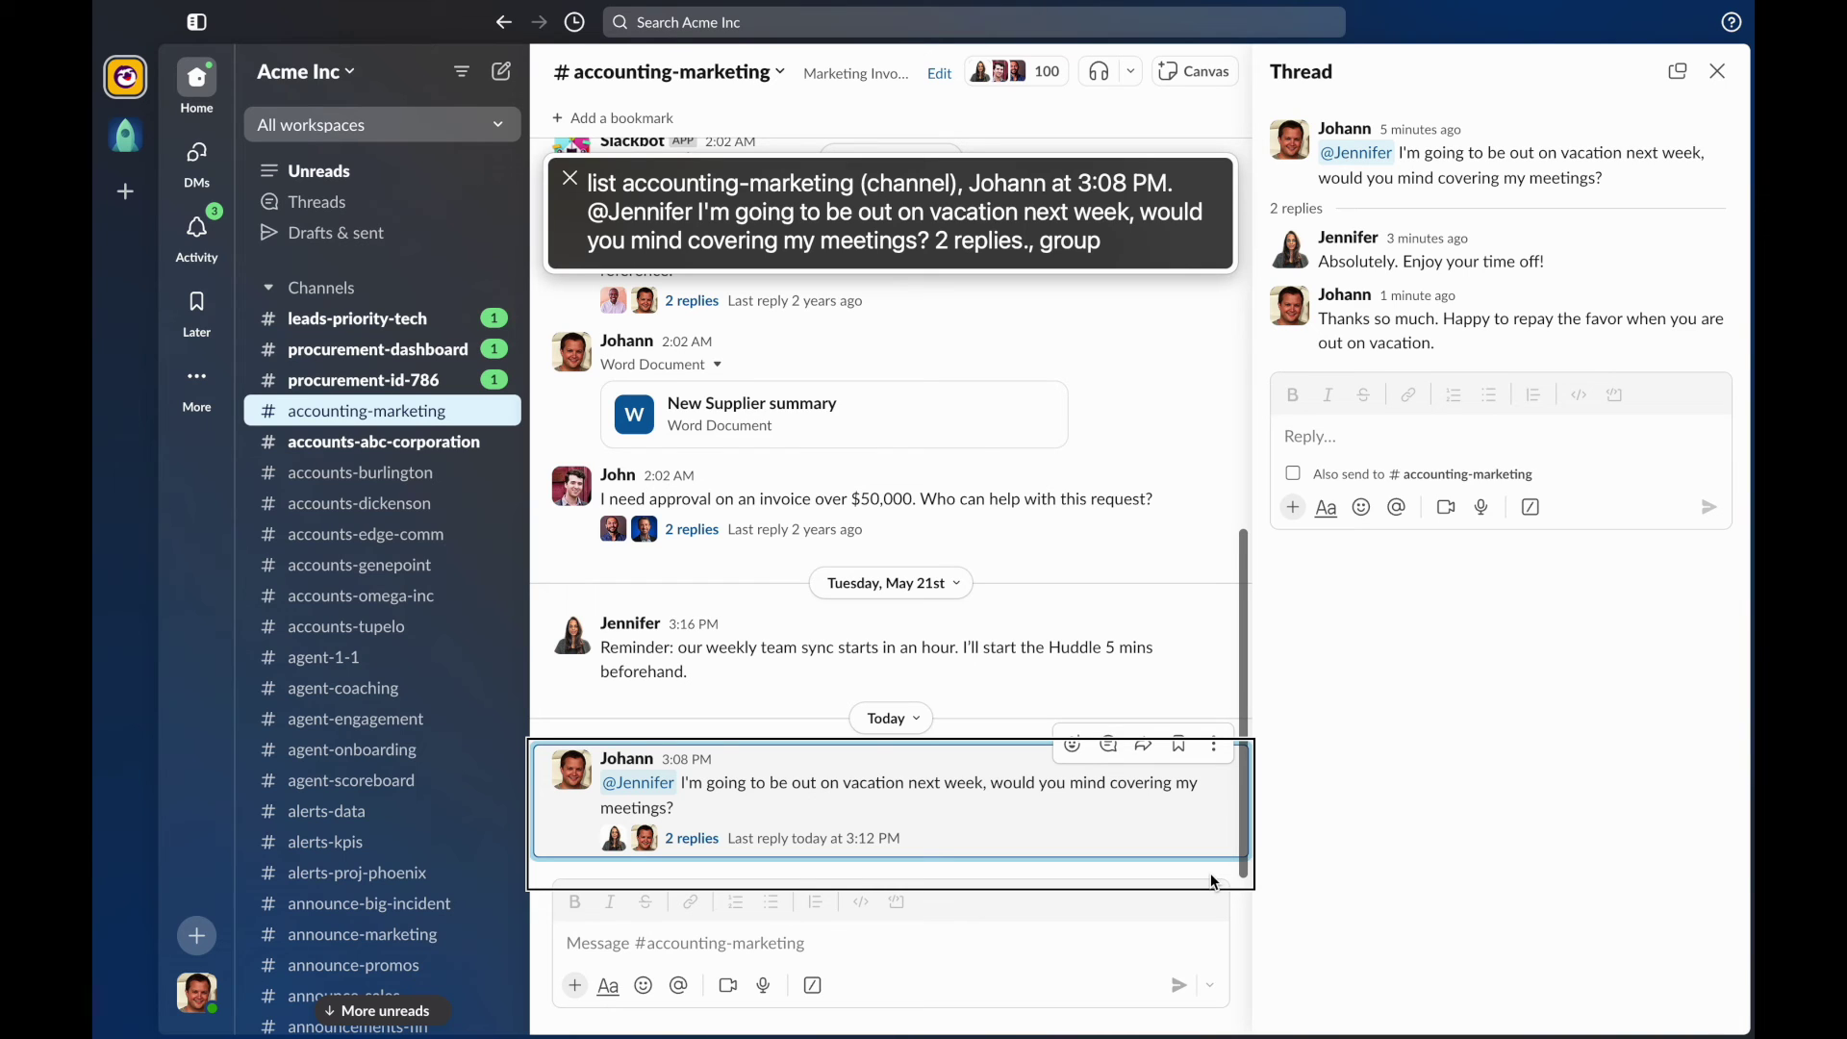
key("Up")
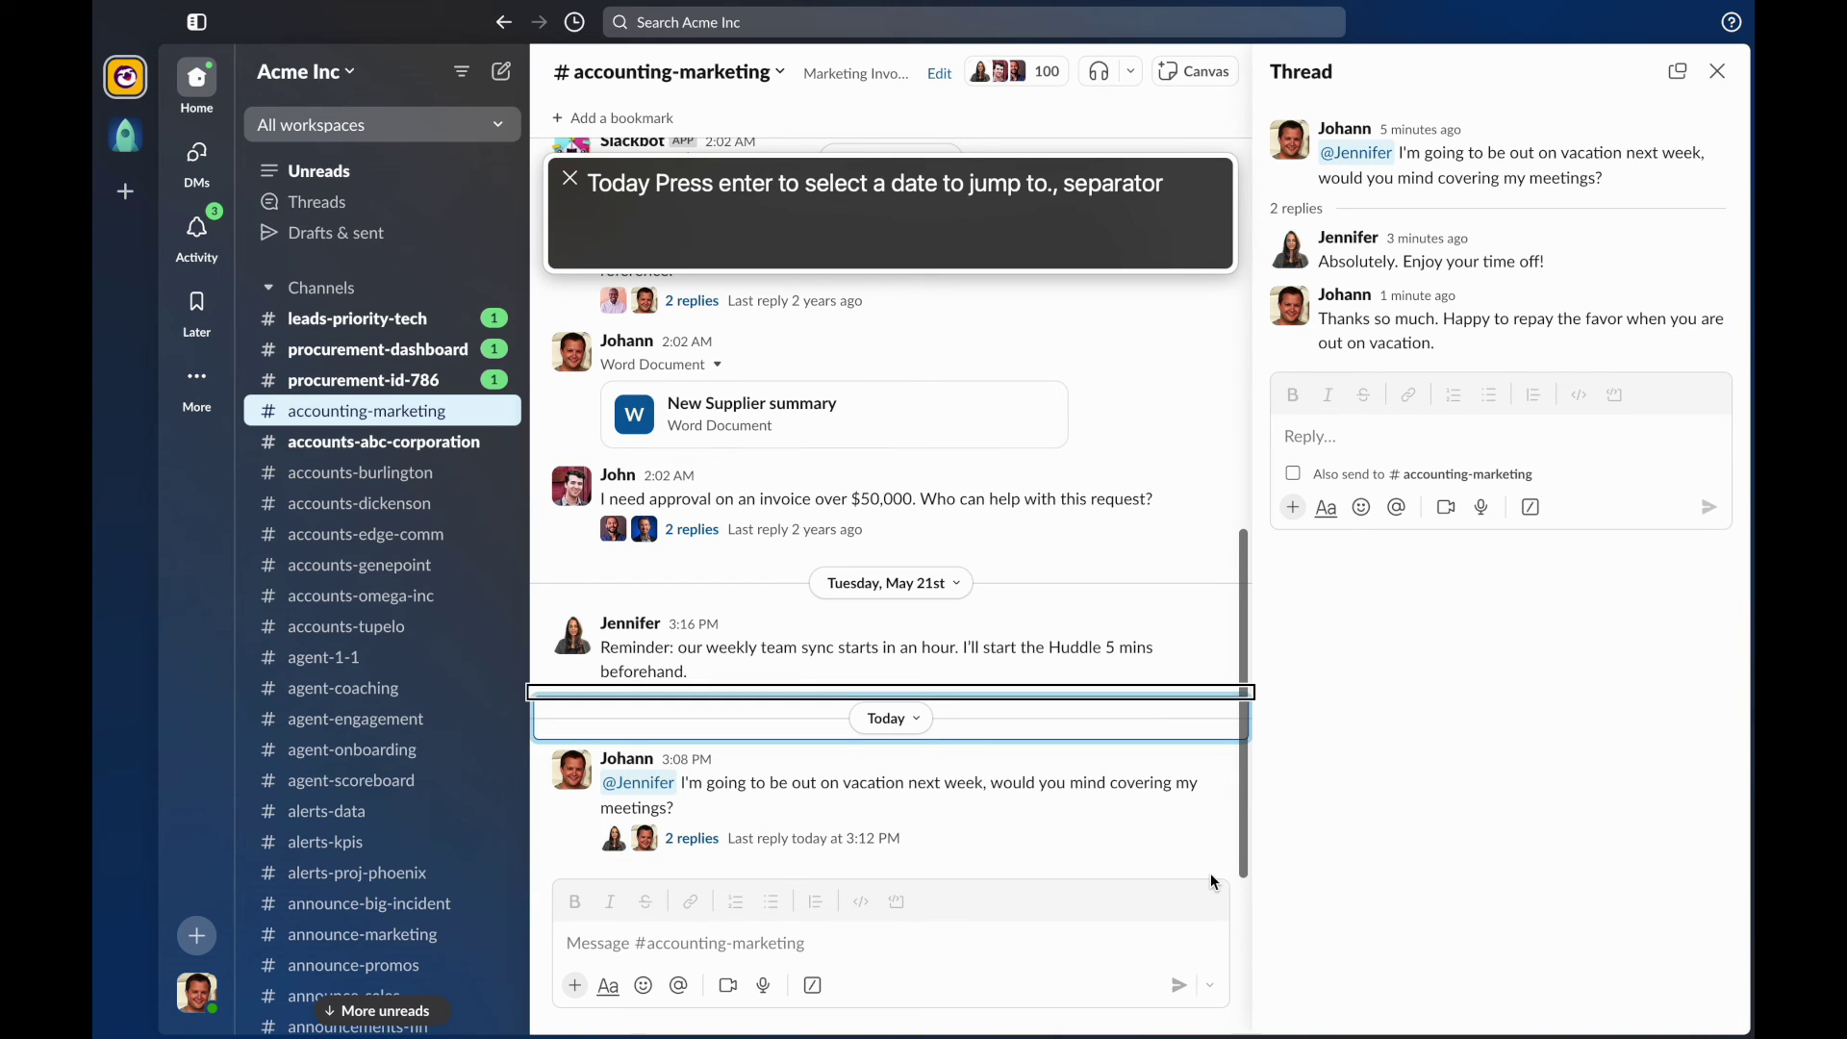
key("Up")
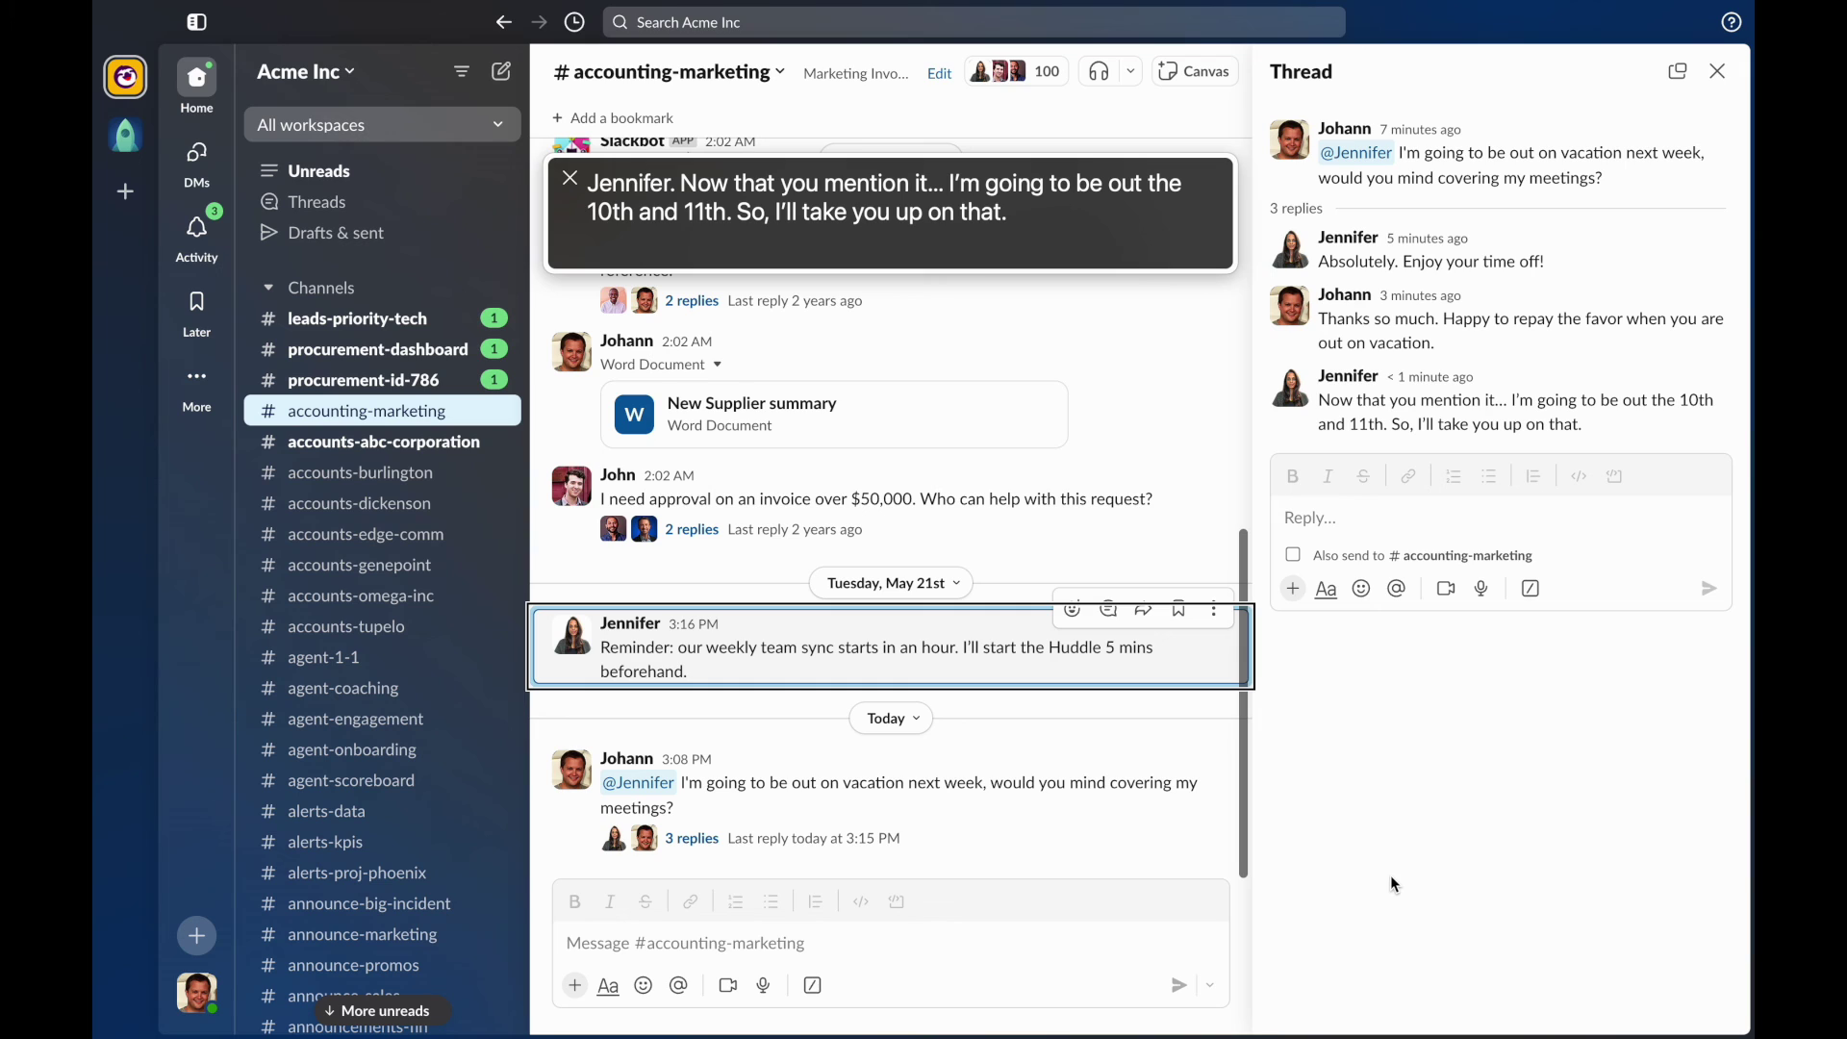
- Post 'No problem. Happy to!' in the vacation thread, agreeing to cover the 10th and 11th
key("F6")
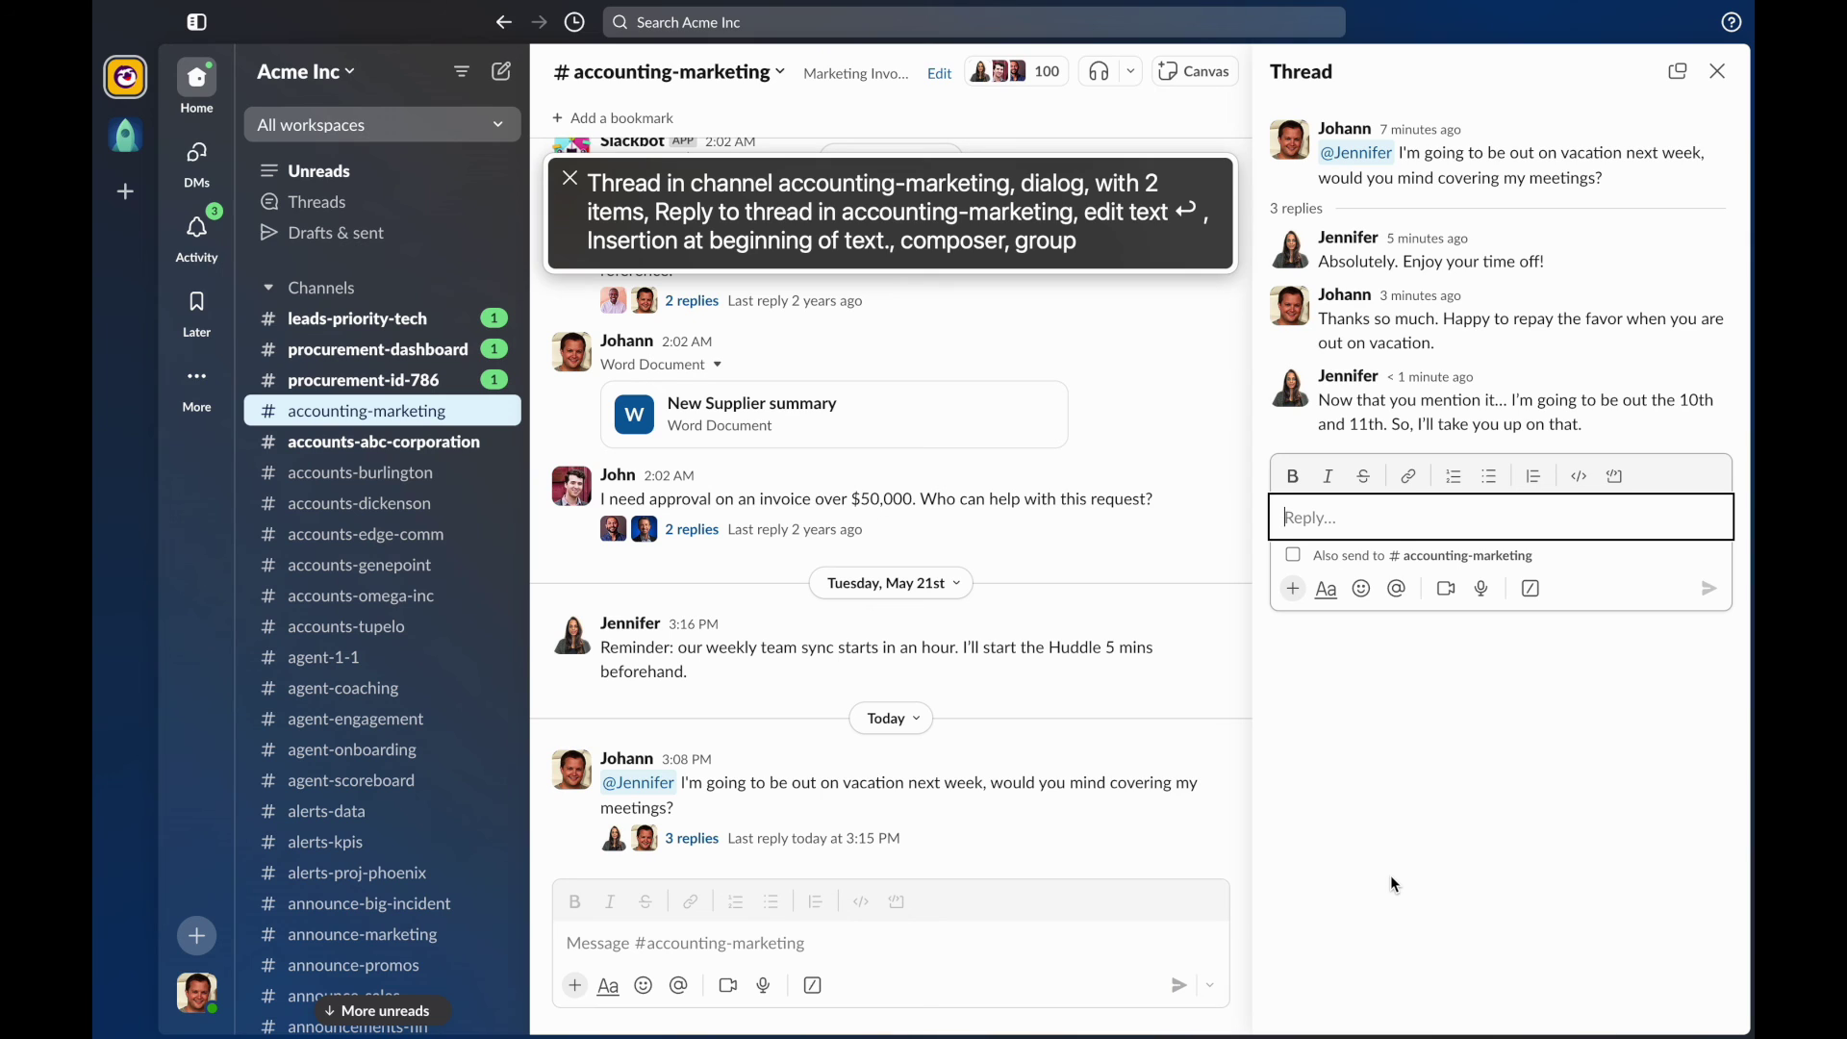
type("No")
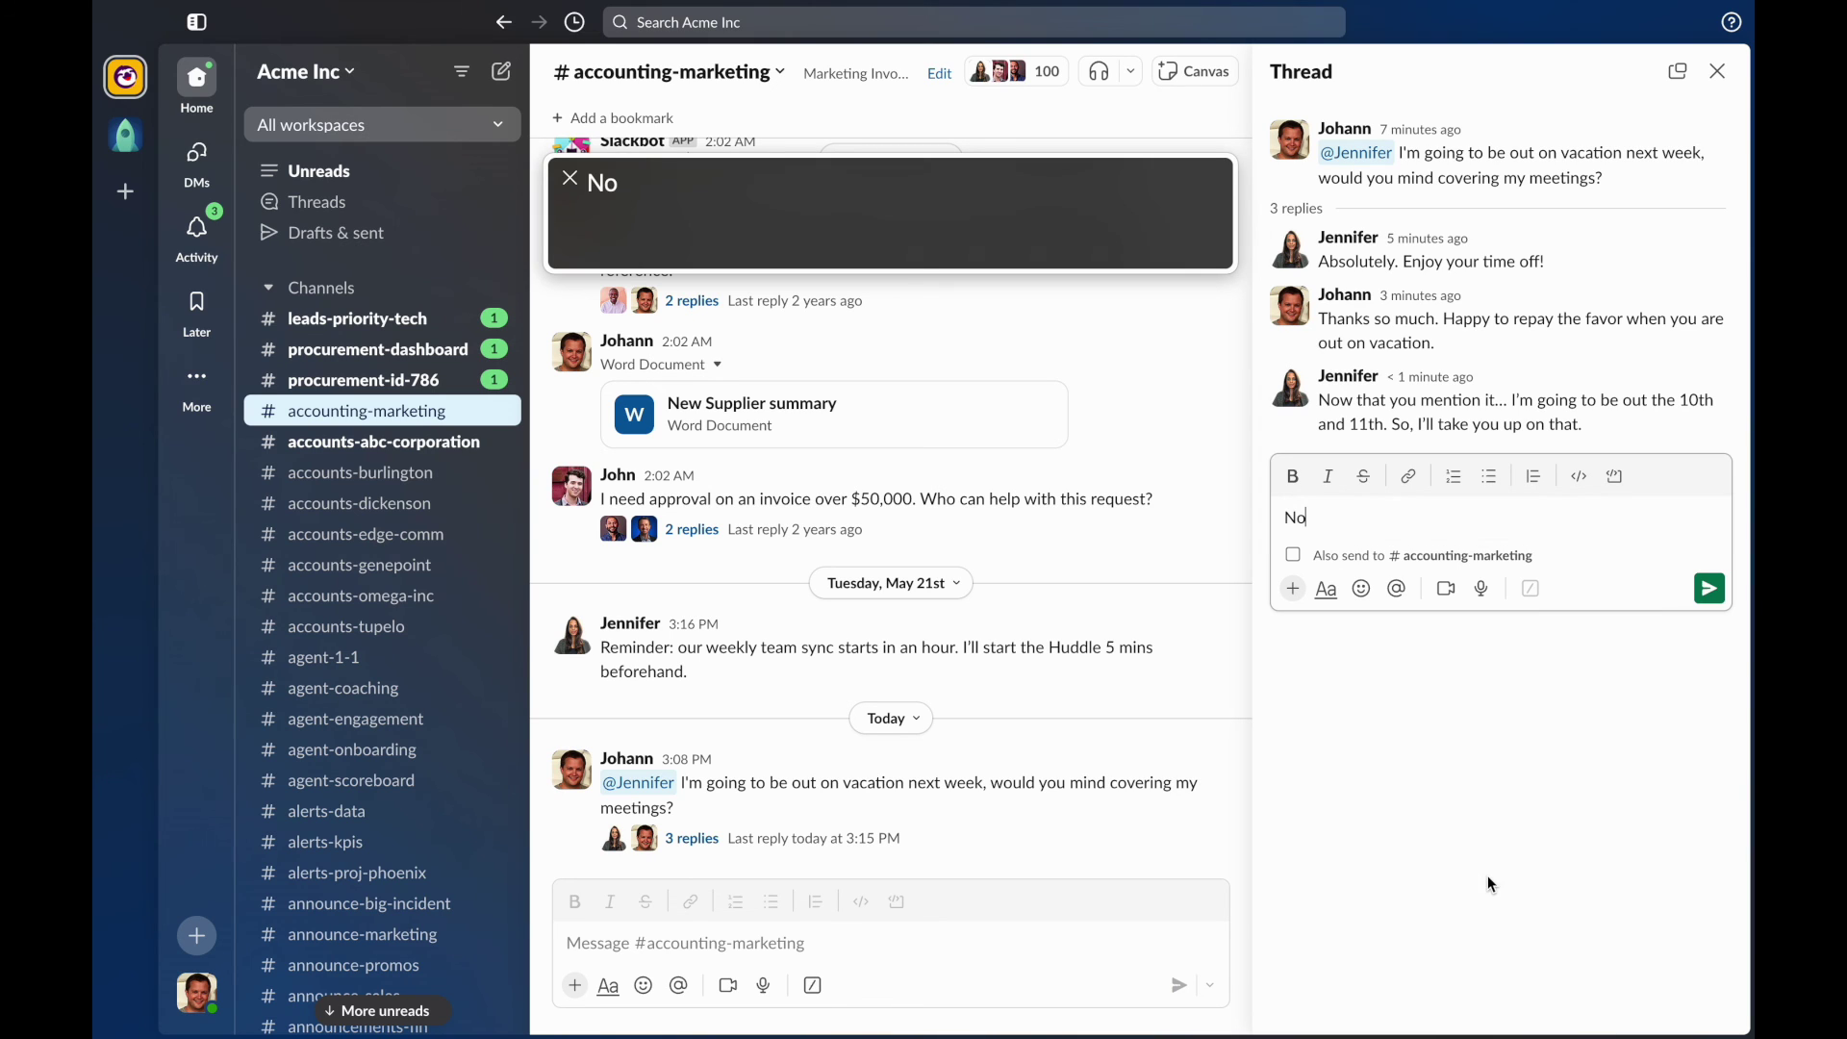
type(" problem. Happy to!")
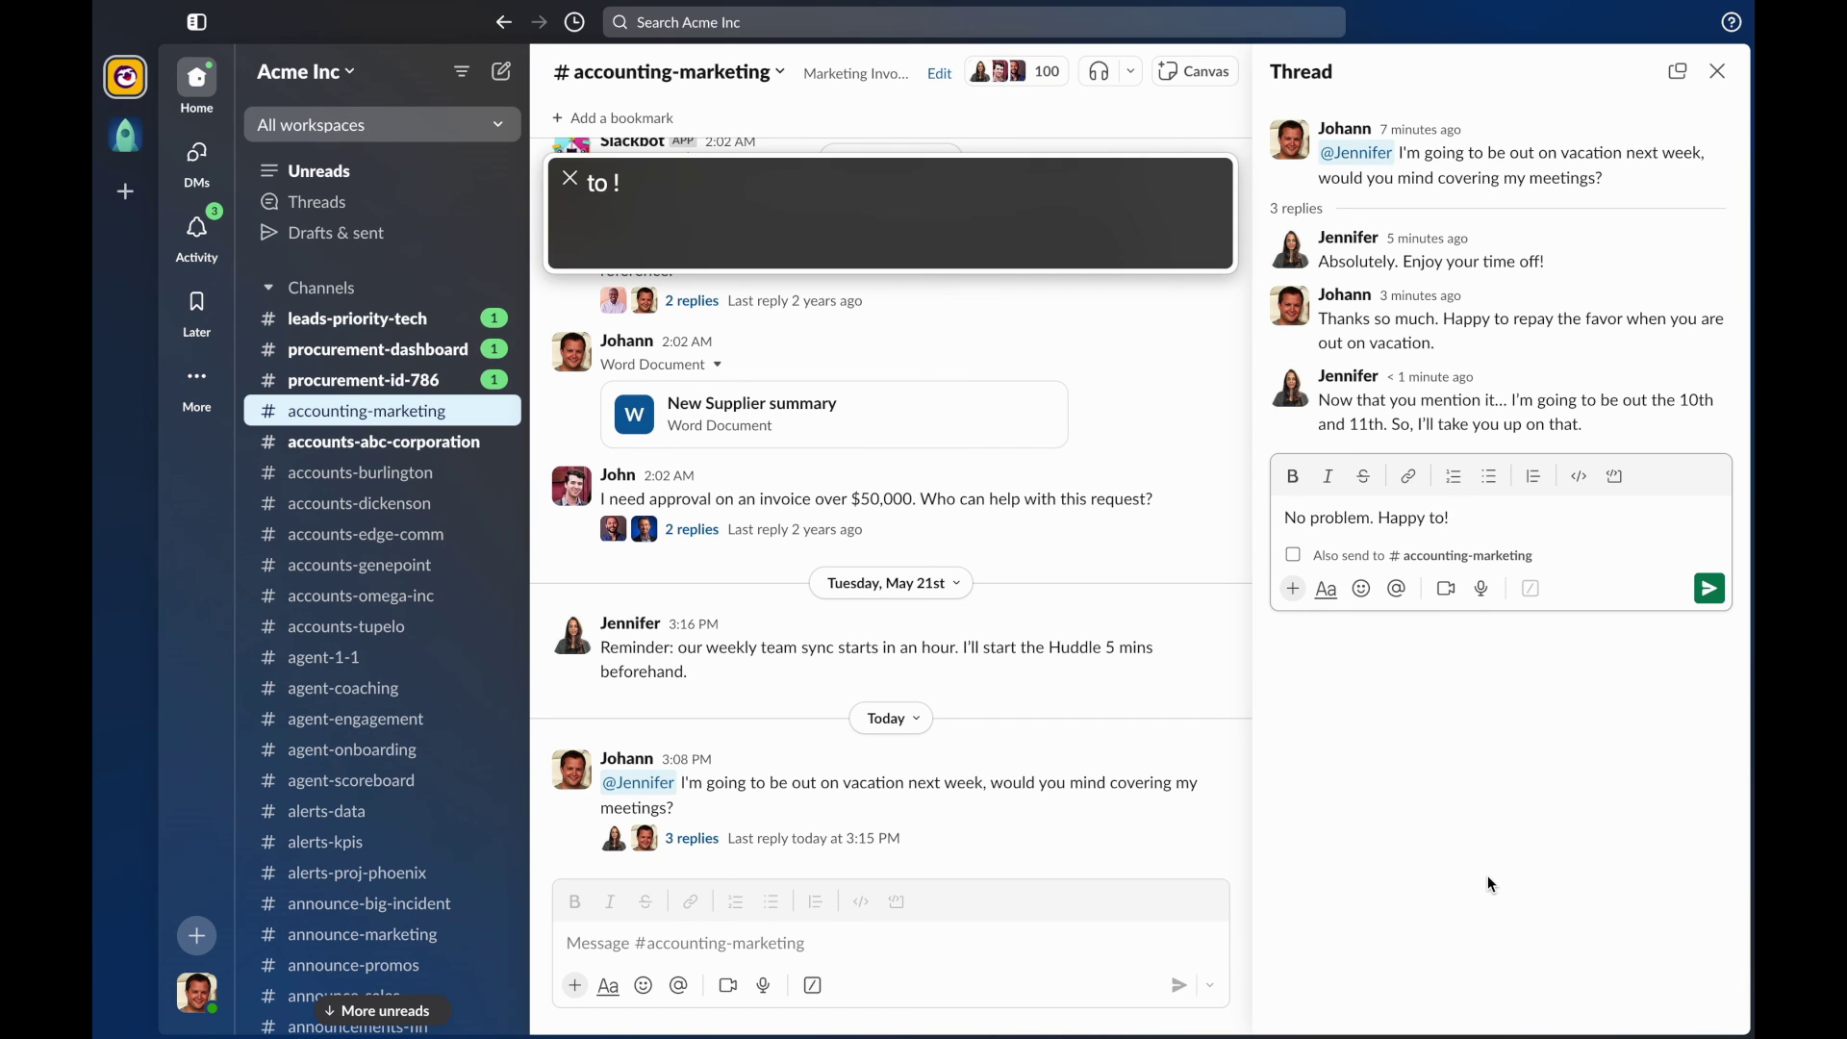
key("Return")
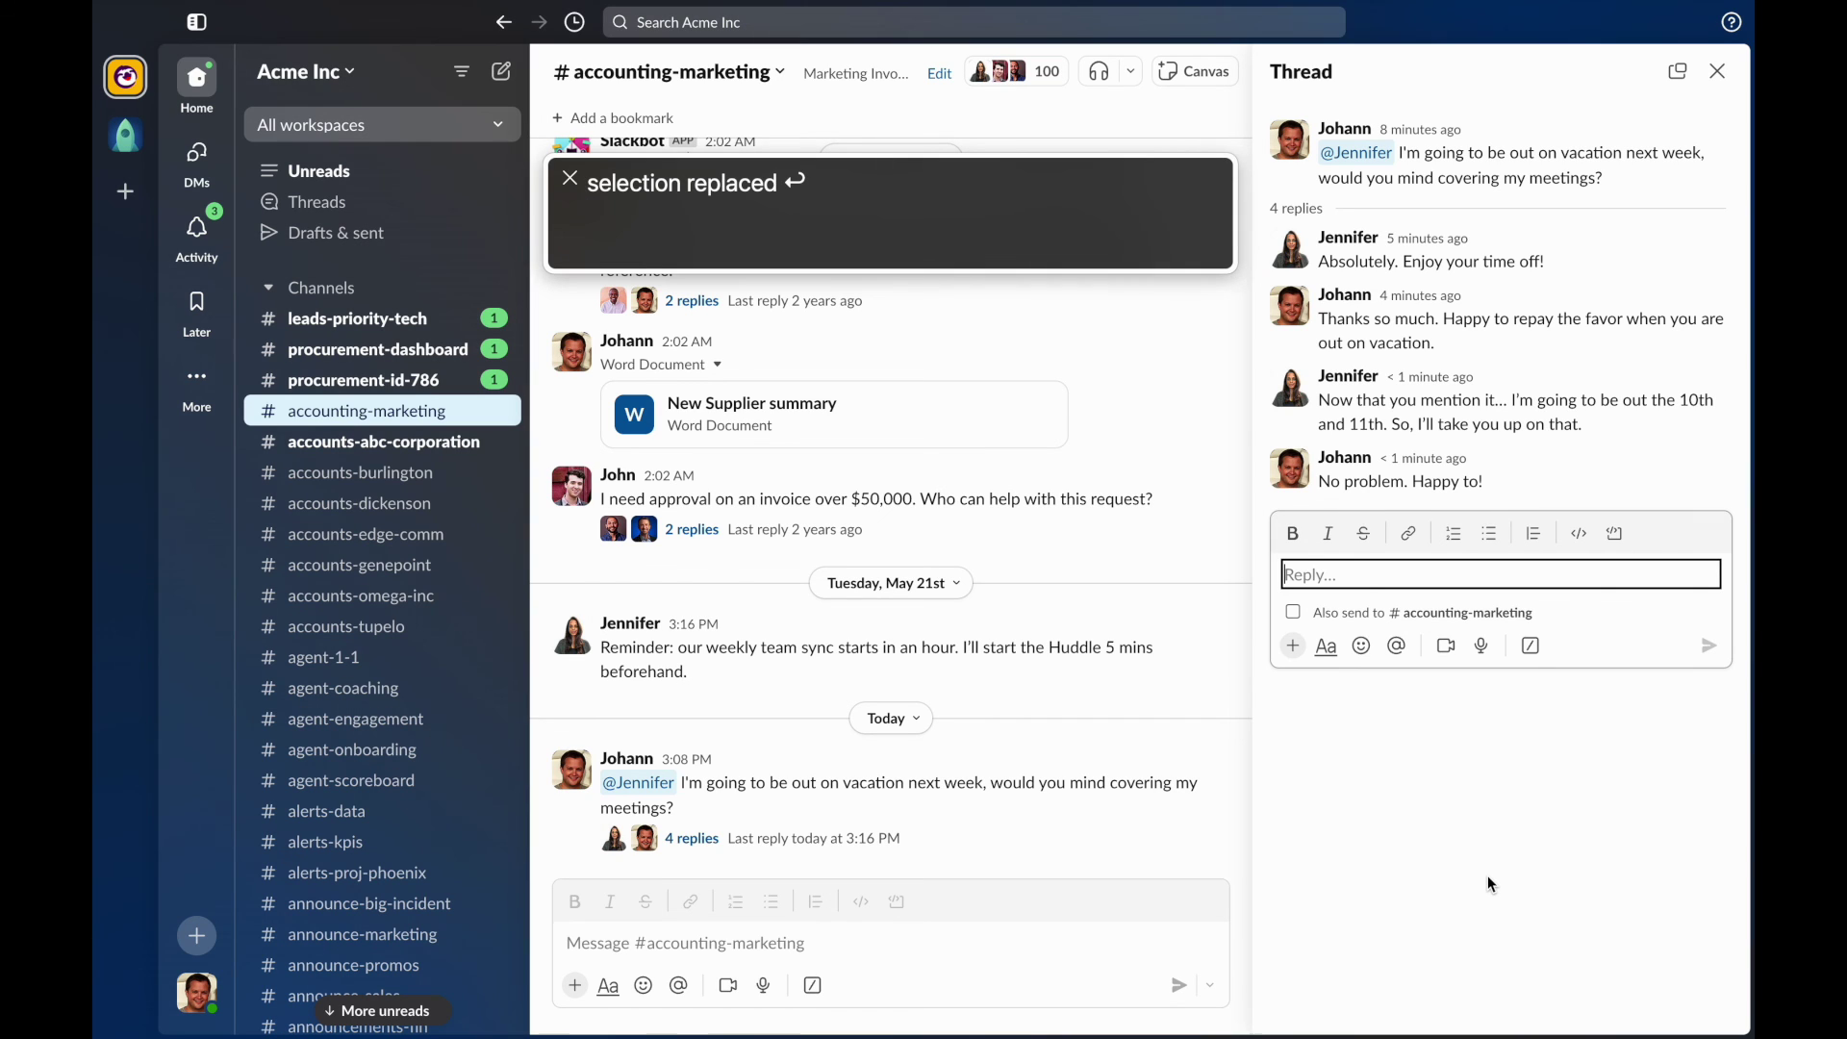